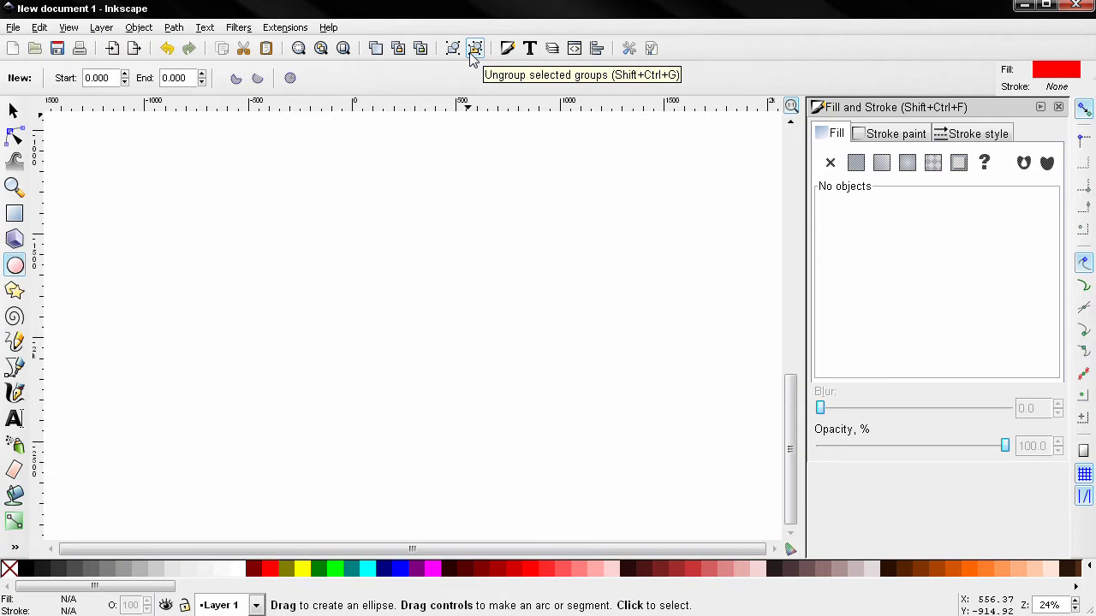
Ctrl-drag six red, strokeless circles of assorted sizes across the canvas, upper left to lower right
{"action": "left_click", "coordinate": [134, 29]}
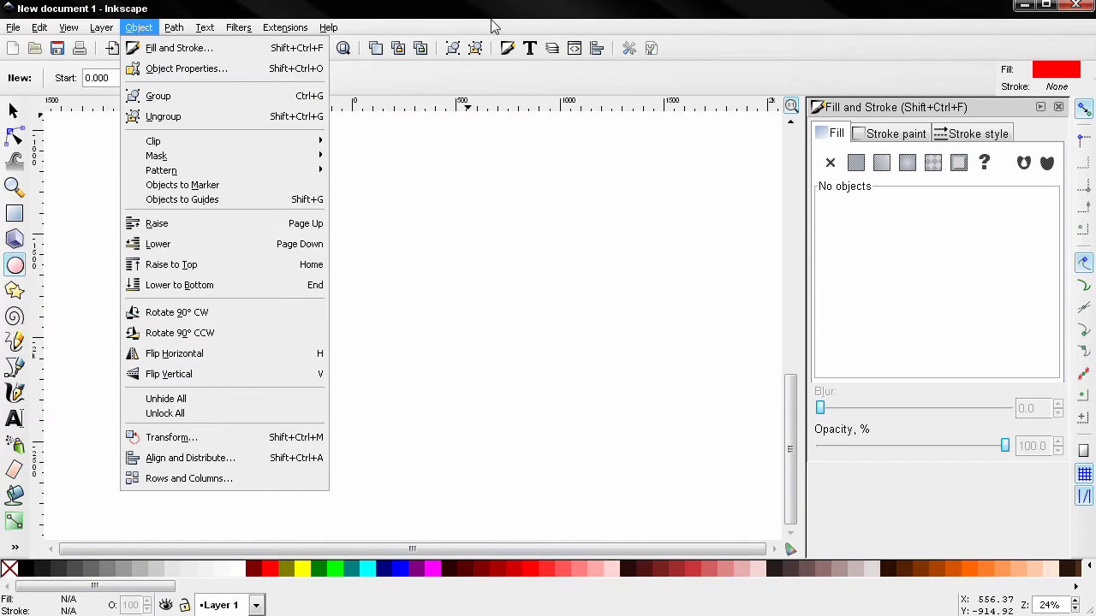
{"action": "left_click", "coordinate": [451, 174]}
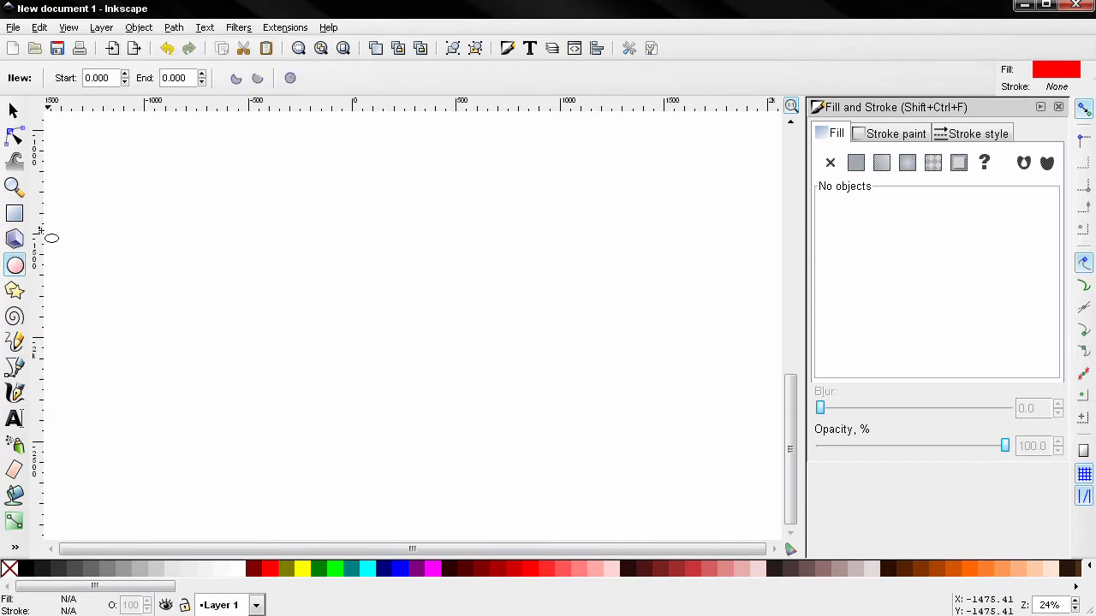
{"action": "left_click_drag", "start_coordinate": [106, 172], "coordinate": [211, 269]}
{"action": "mouse_move", "coordinate": [253, 164]}
{"action": "left_mouse_down"}
{"action": "mouse_move", "coordinate": [301, 191]}
{"action": "mouse_move", "coordinate": [392, 289]}
{"action": "left_mouse_up"}
{"action": "left_click_drag", "start_coordinate": [457, 192], "coordinate": [570, 332]}
{"action": "left_click_drag", "start_coordinate": [181, 356], "coordinate": [303, 454]}
{"action": "left_click_drag", "start_coordinate": [374, 316], "coordinate": [476, 419]}
{"action": "left_click_drag", "start_coordinate": [579, 327], "coordinate": [709, 453]}
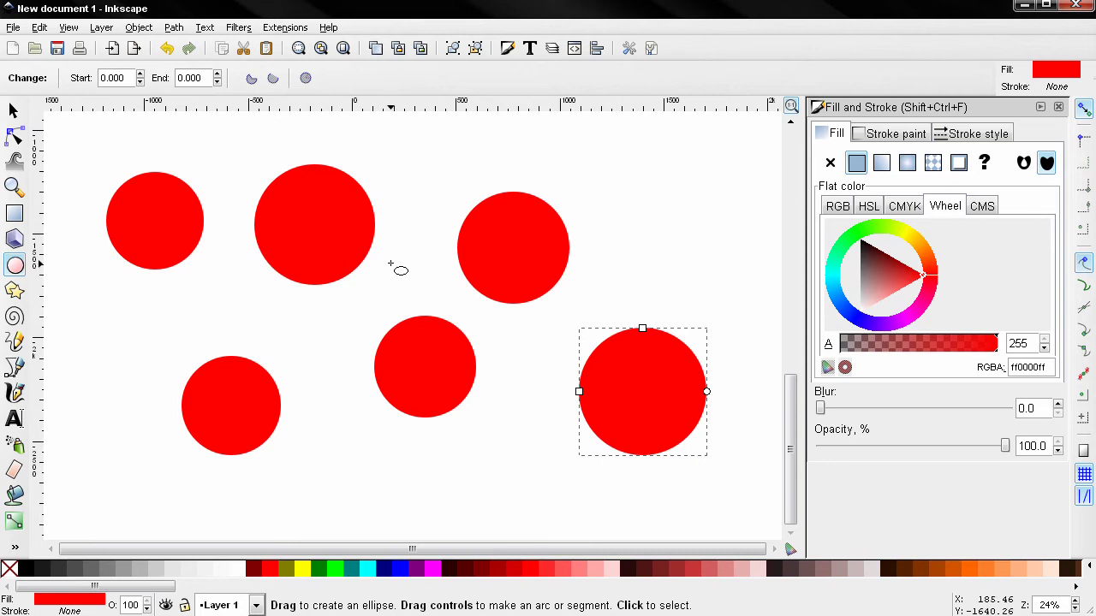
Select the three left circles and group them
{"action": "left_click", "coordinate": [15, 112]}
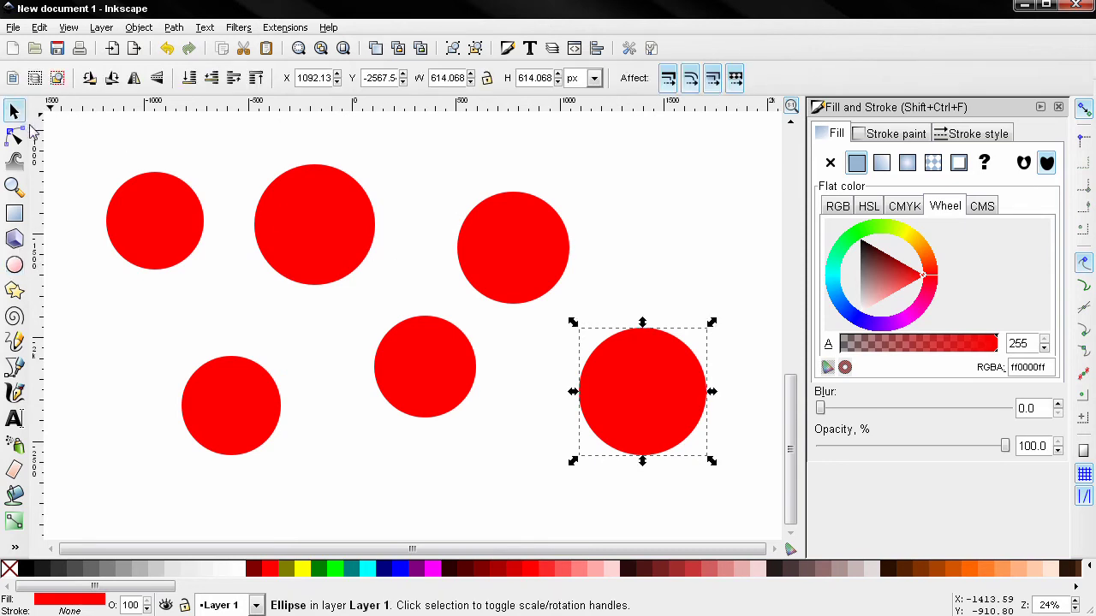
{"action": "left_click", "coordinate": [83, 148]}
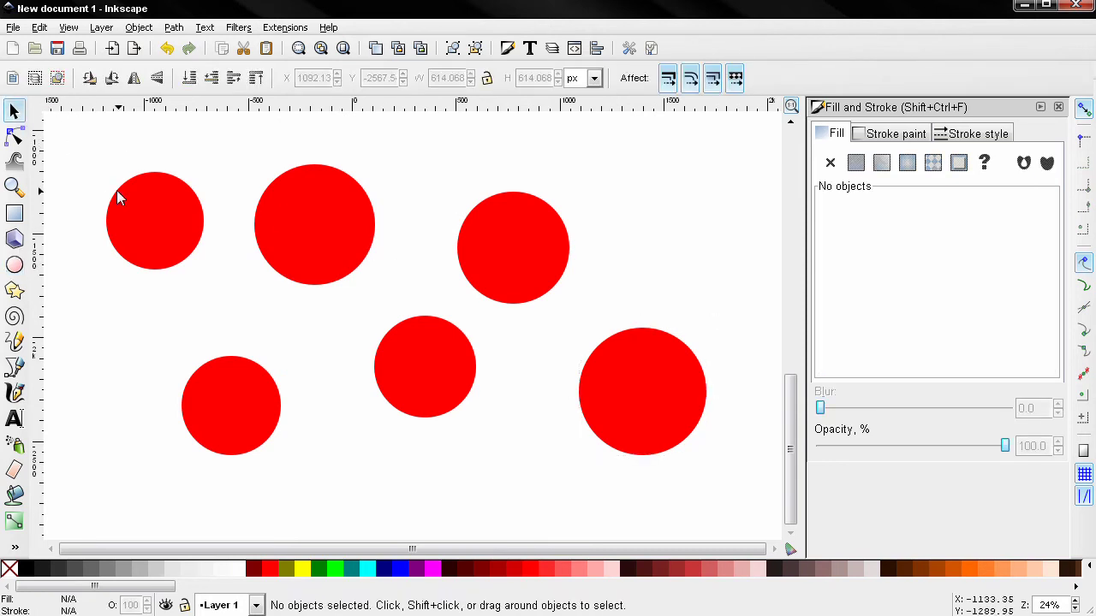
{"action": "left_click", "coordinate": [163, 229], "text": "shift"}
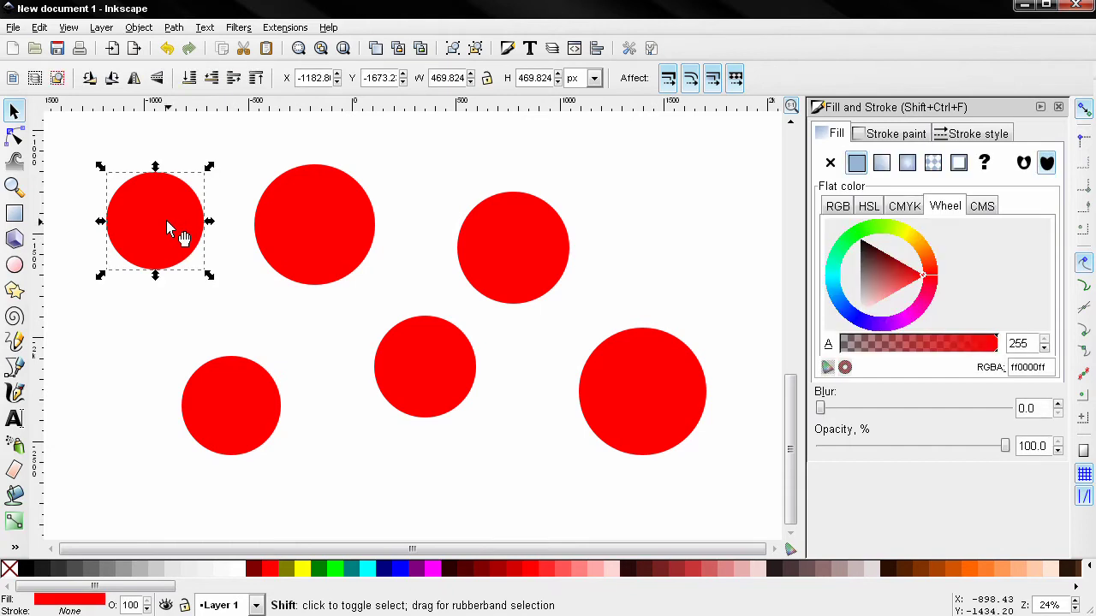
{"action": "left_click", "coordinate": [291, 221], "text": "shift"}
{"action": "left_click", "coordinate": [220, 391], "text": "shift"}
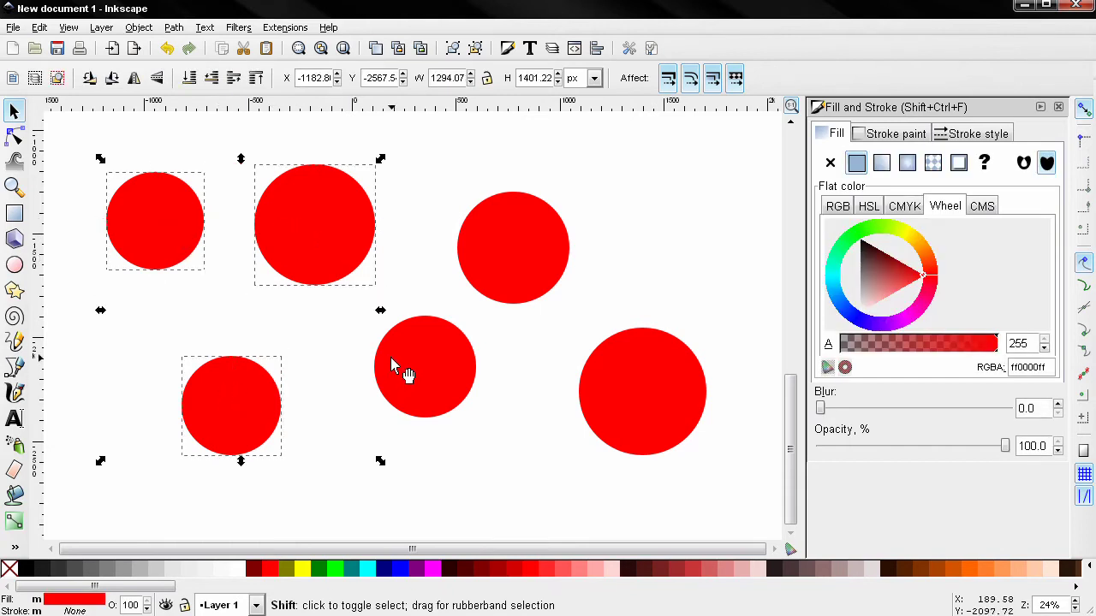
{"action": "left_click", "coordinate": [402, 252]}
{"action": "left_click_drag", "start_coordinate": [76, 135], "coordinate": [387, 509]}
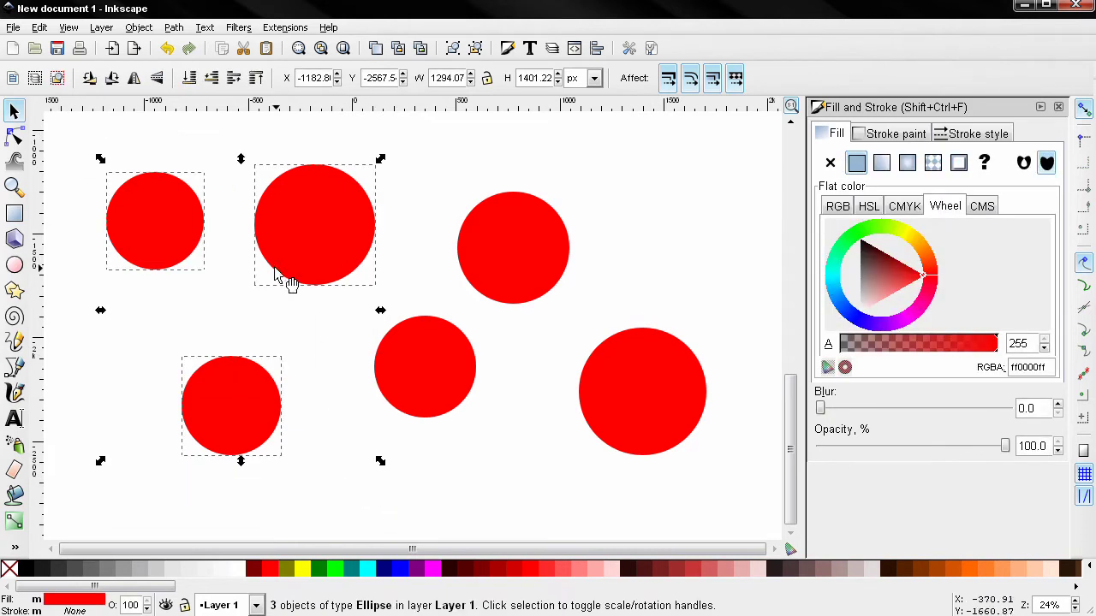
{"action": "left_click", "coordinate": [453, 50]}
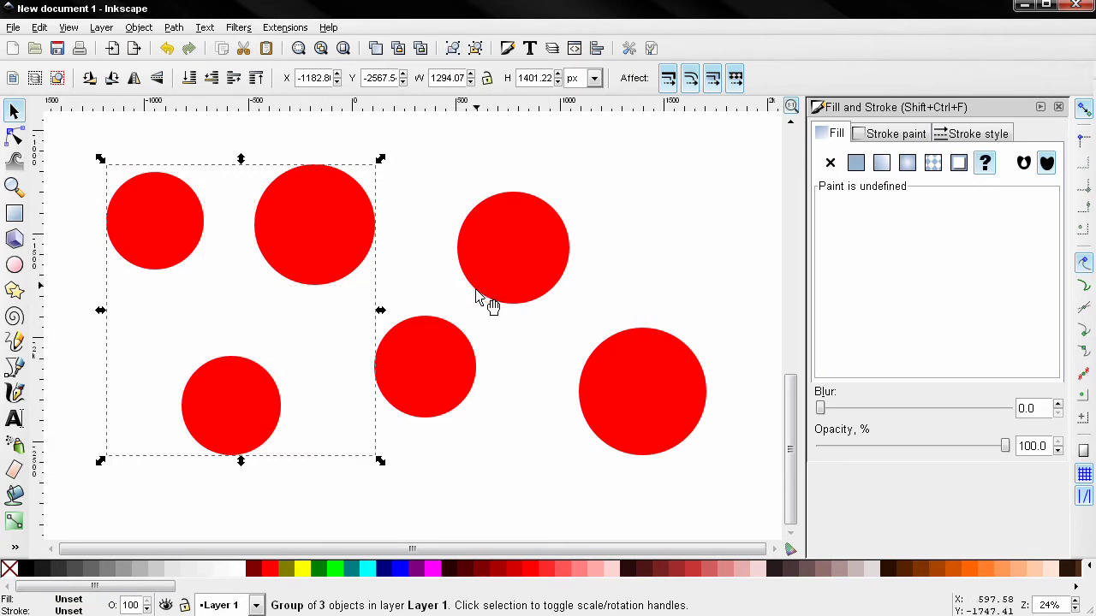
Group that three-circle group with the middle and upper-right circles
{"action": "left_click", "coordinate": [435, 378], "text": "shift"}
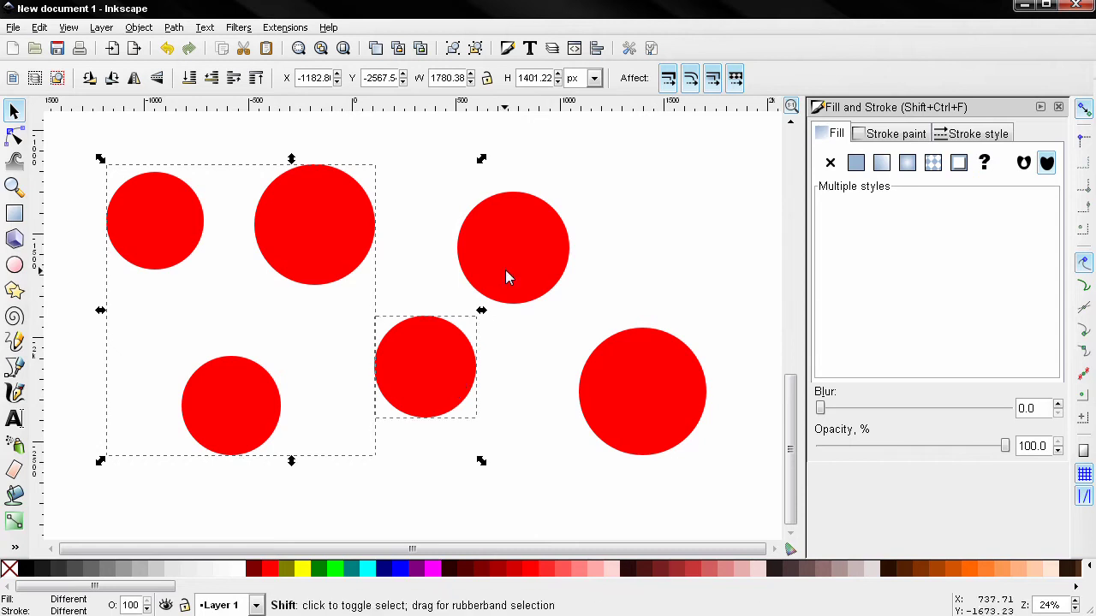
{"action": "left_click", "coordinate": [521, 239], "text": "shift"}
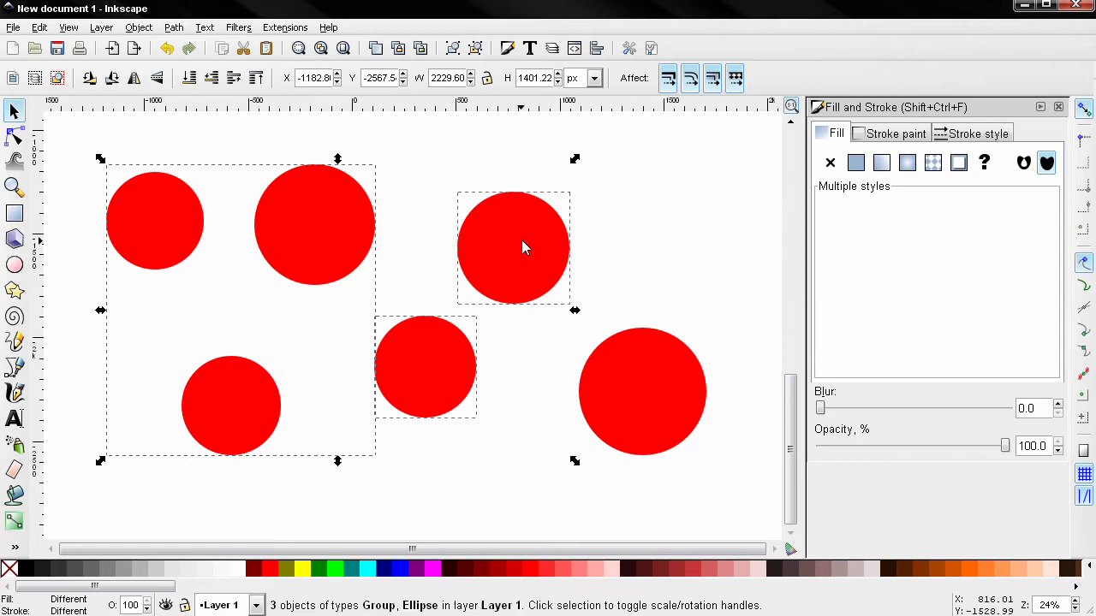
{"action": "left_click", "coordinate": [455, 55]}
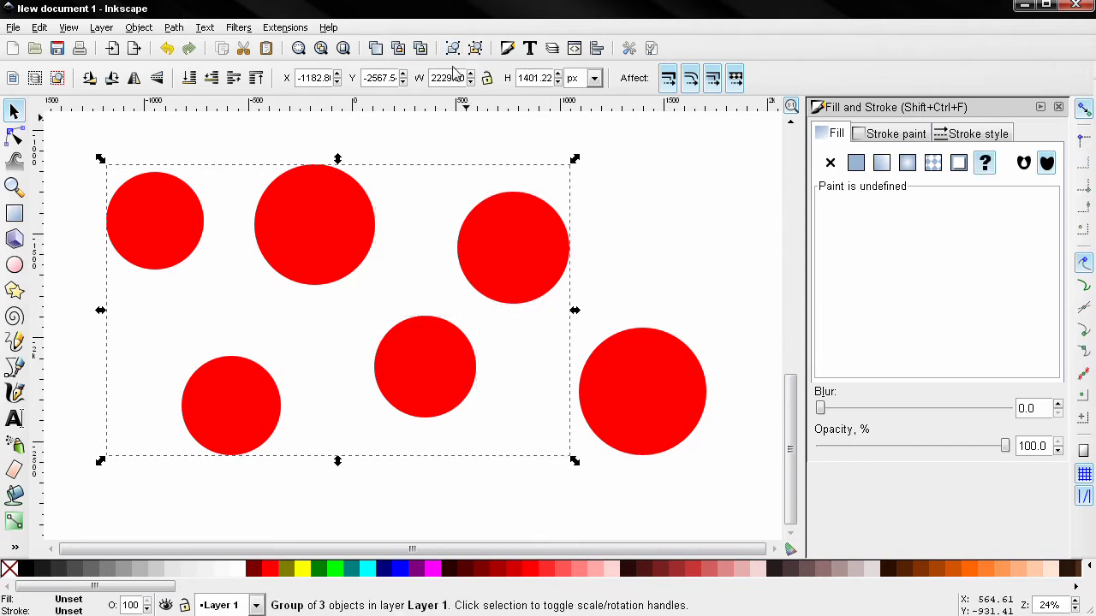
Group all six circles, ungroup three times, then rubber-band select the six separate circles
{"action": "left_click", "coordinate": [655, 395], "text": "shift"}
{"action": "left_click", "coordinate": [453, 50]}
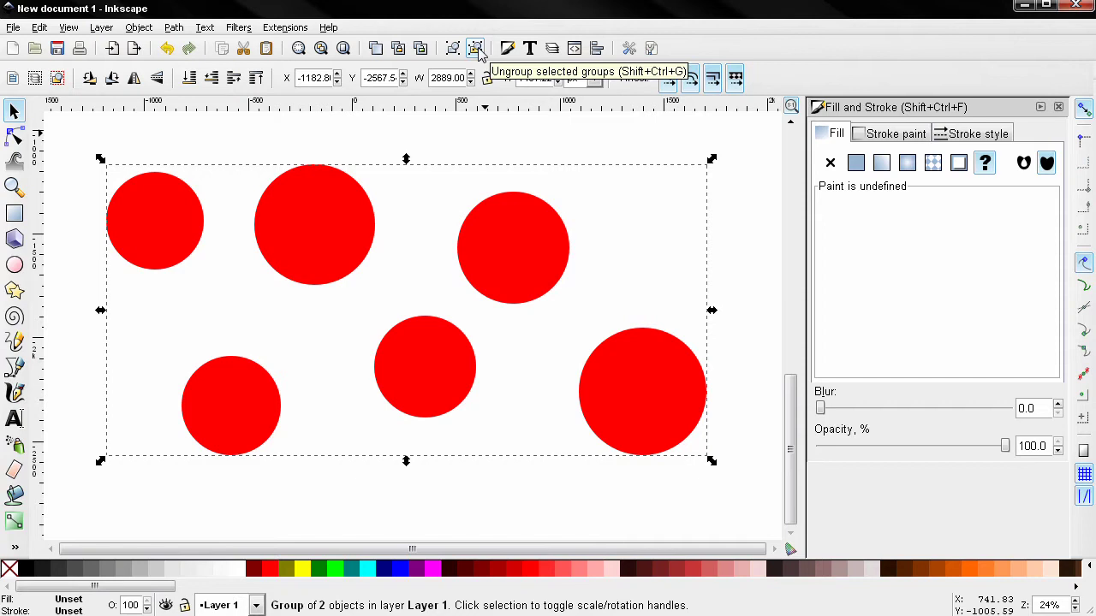
{"action": "left_click", "coordinate": [476, 49]}
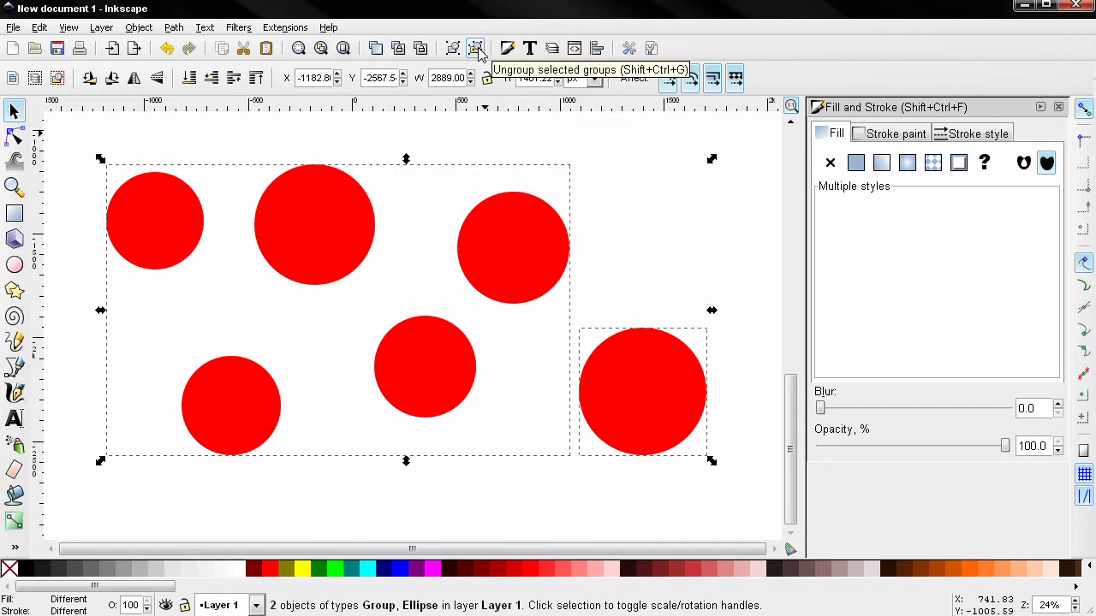
{"action": "left_click", "coordinate": [477, 48]}
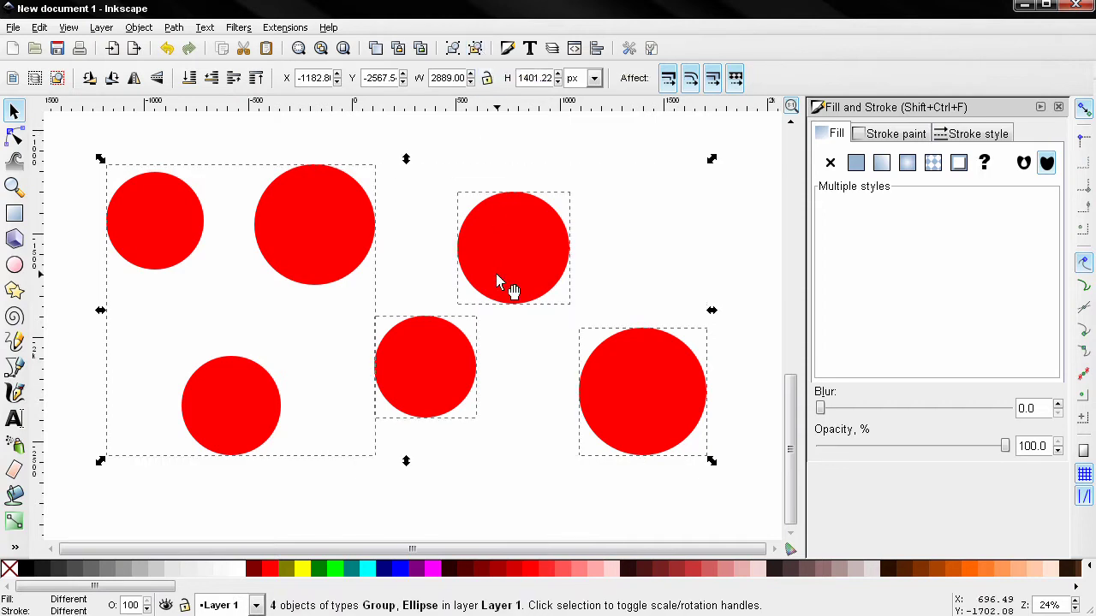
{"action": "left_click", "coordinate": [476, 50]}
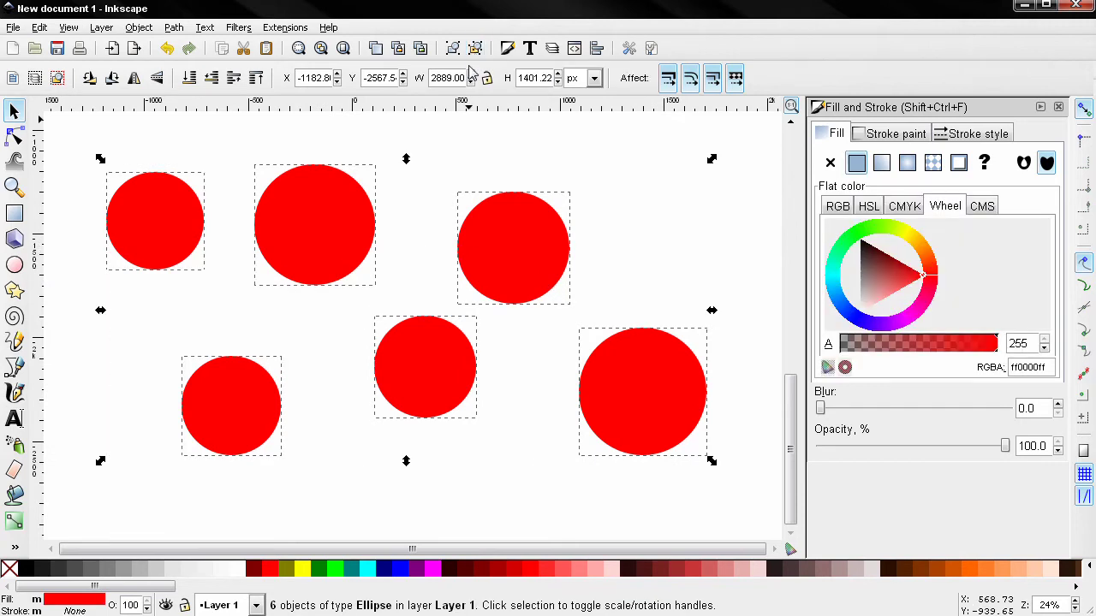
{"action": "left_click", "coordinate": [444, 167]}
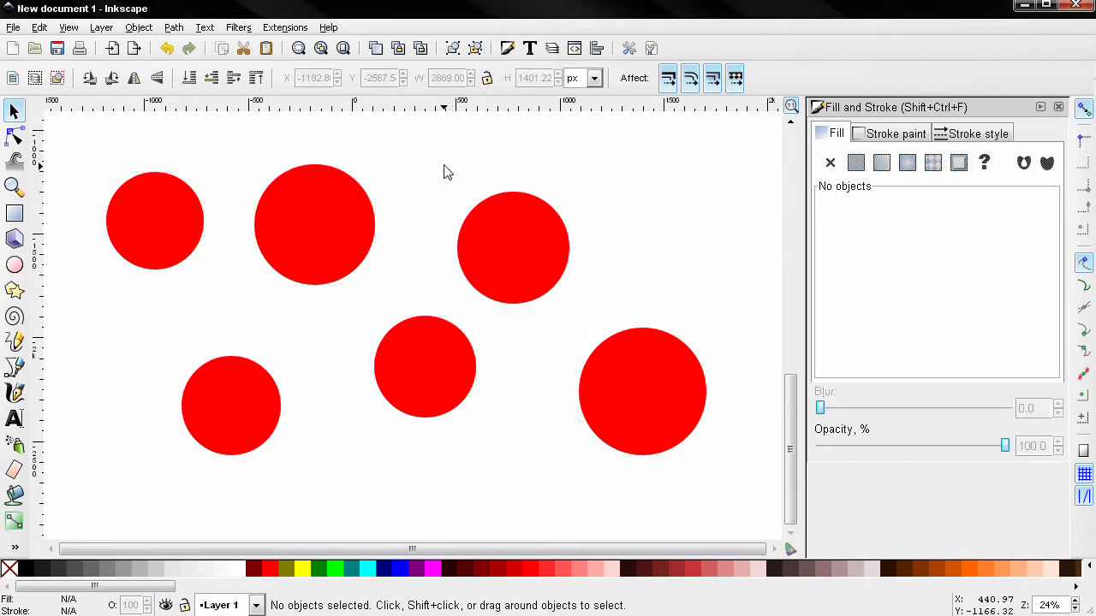
{"action": "left_click_drag", "start_coordinate": [77, 135], "coordinate": [741, 506]}
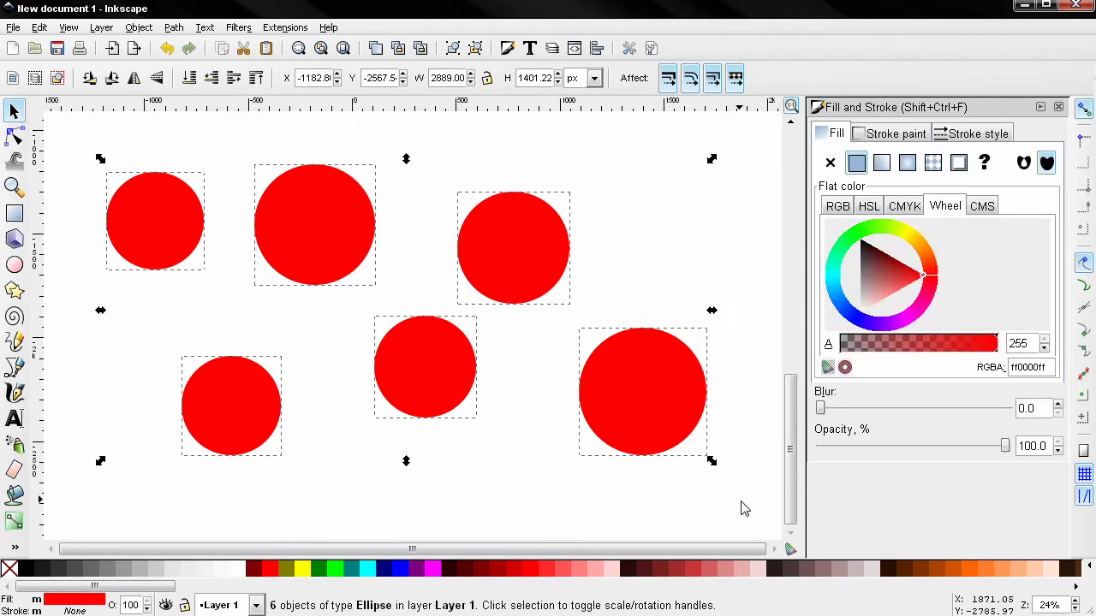
Group and ungroup the six circles again, flip them horizontally, then delete them all
{"action": "left_click", "coordinate": [453, 51]}
{"action": "left_click", "coordinate": [453, 51]}
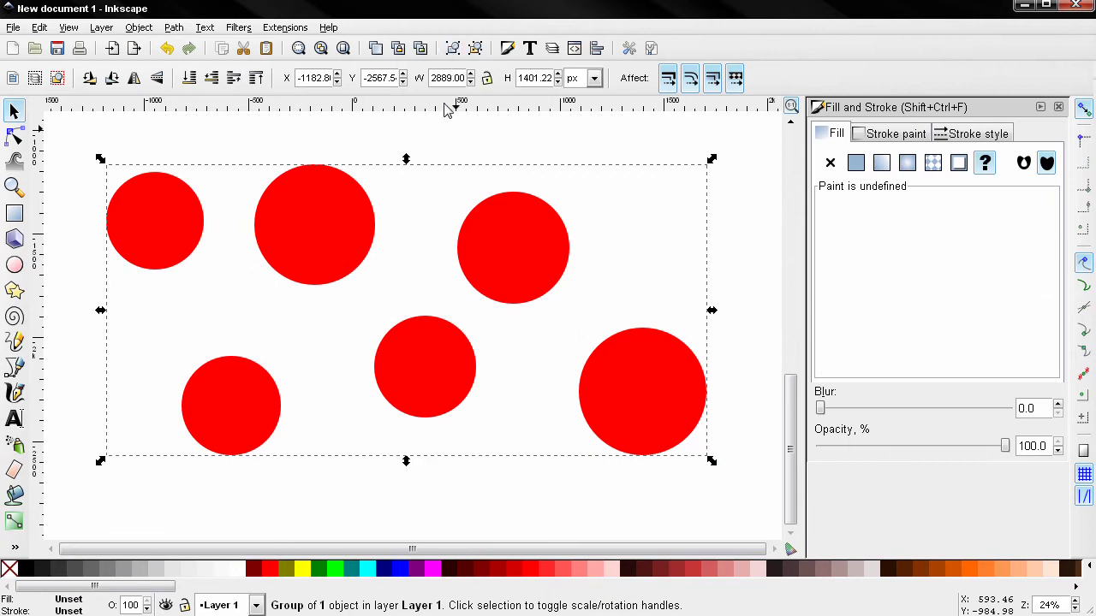
{"action": "left_click", "coordinate": [444, 139]}
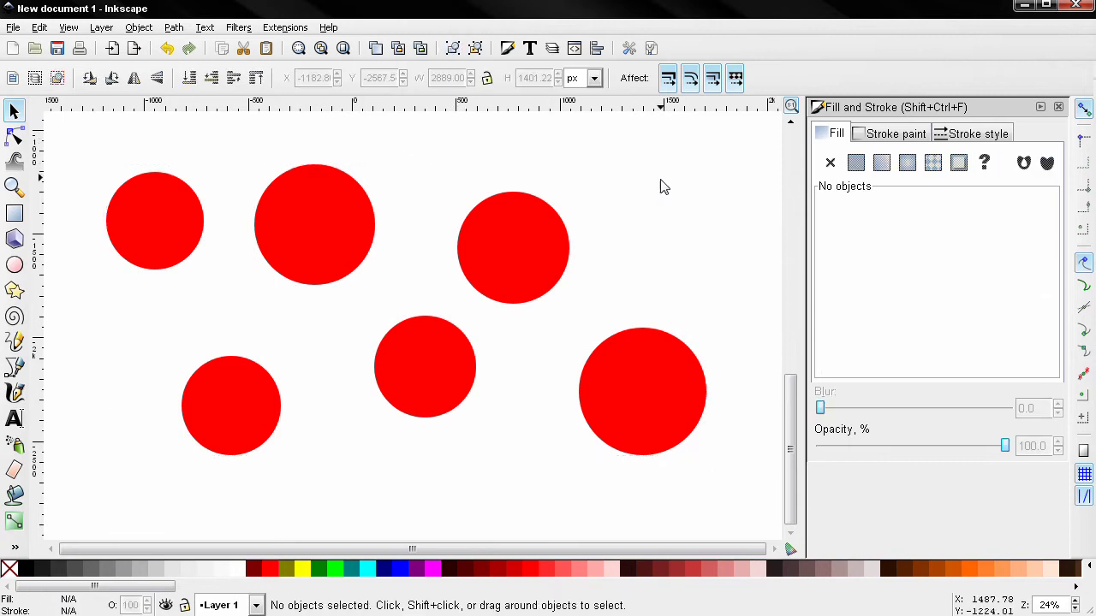
{"action": "left_click", "coordinate": [531, 249]}
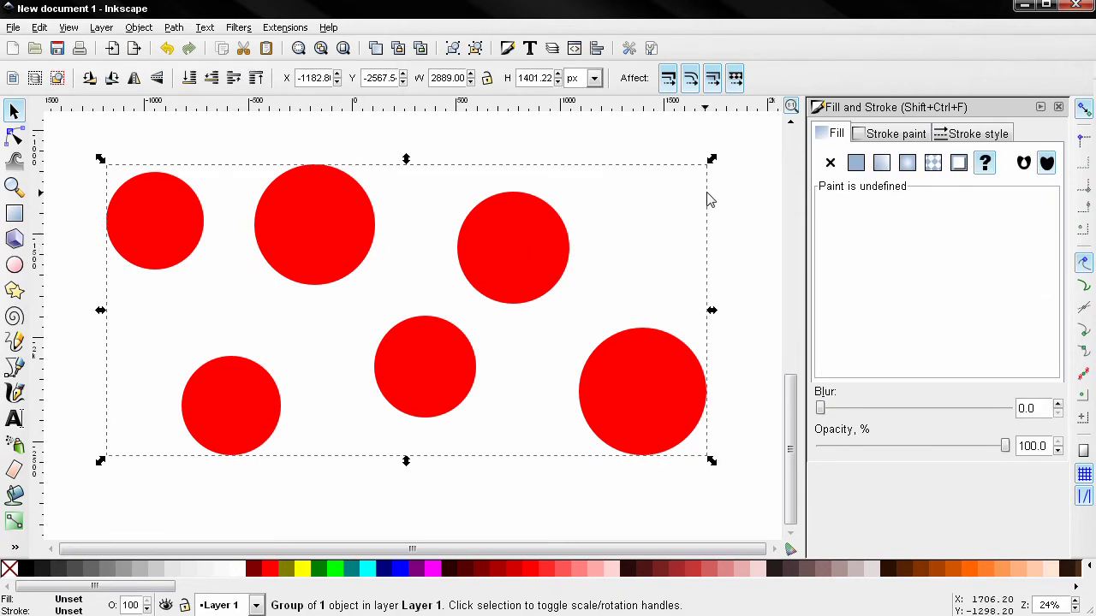
{"action": "left_click", "coordinate": [477, 51]}
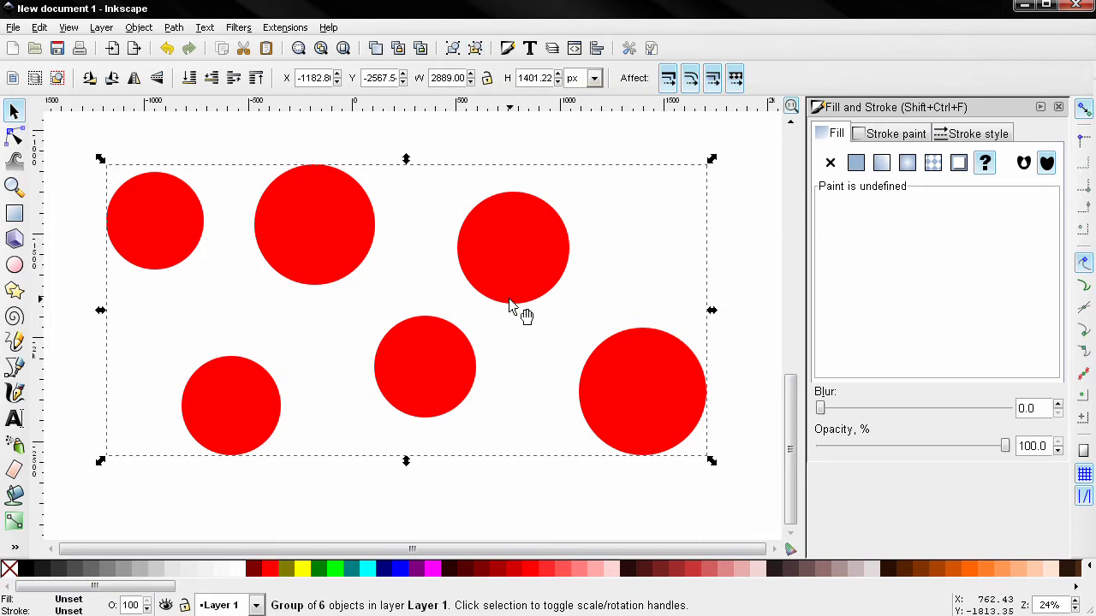
{"action": "left_click", "coordinate": [477, 52]}
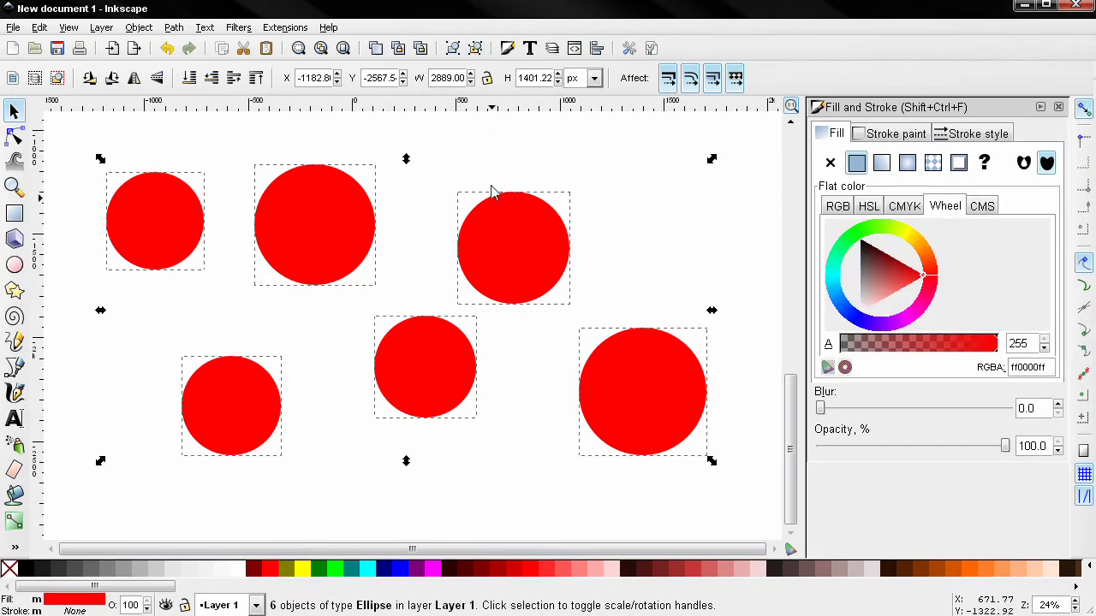
{"action": "key", "text": "h"}
{"action": "key", "text": "Delete"}
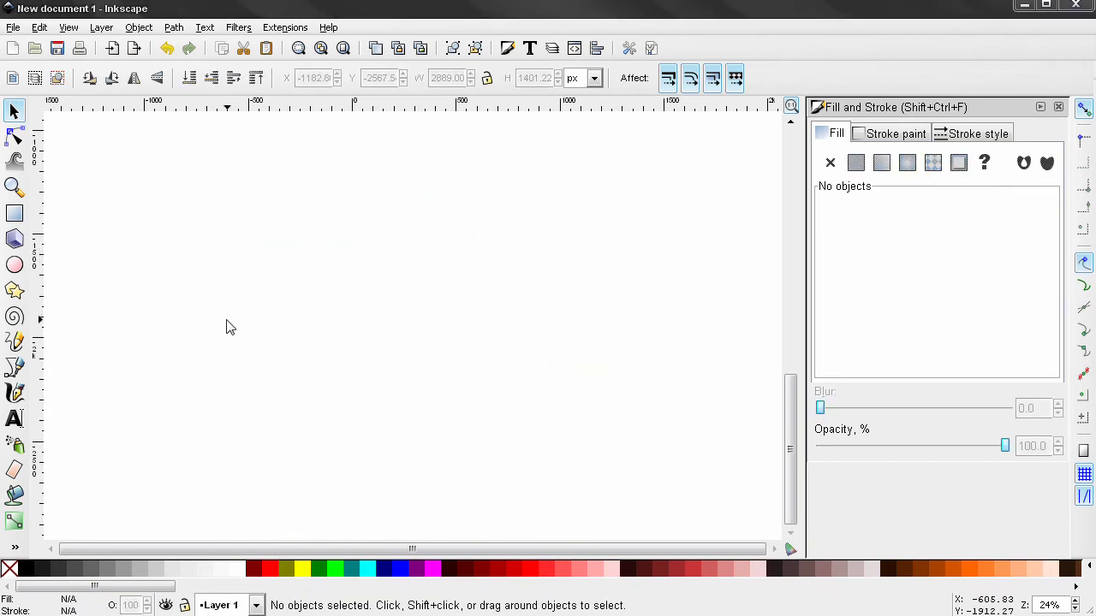
Draw a large orange circle near the canvas centre for the face
{"action": "left_click", "coordinate": [15, 265]}
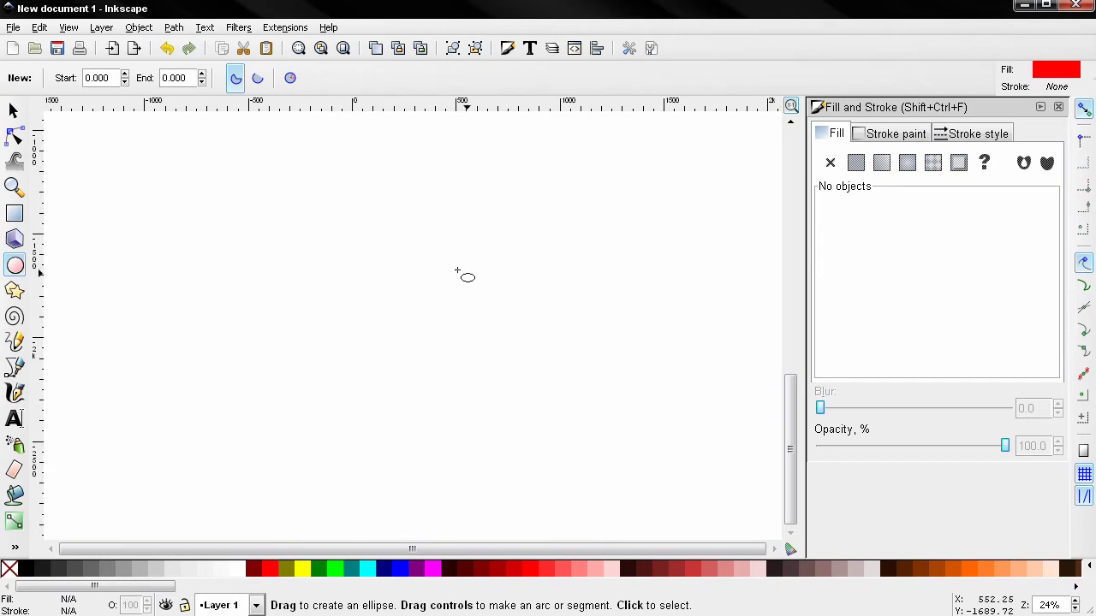
{"action": "left_click_drag", "start_coordinate": [330, 233], "coordinate": [500, 382]}
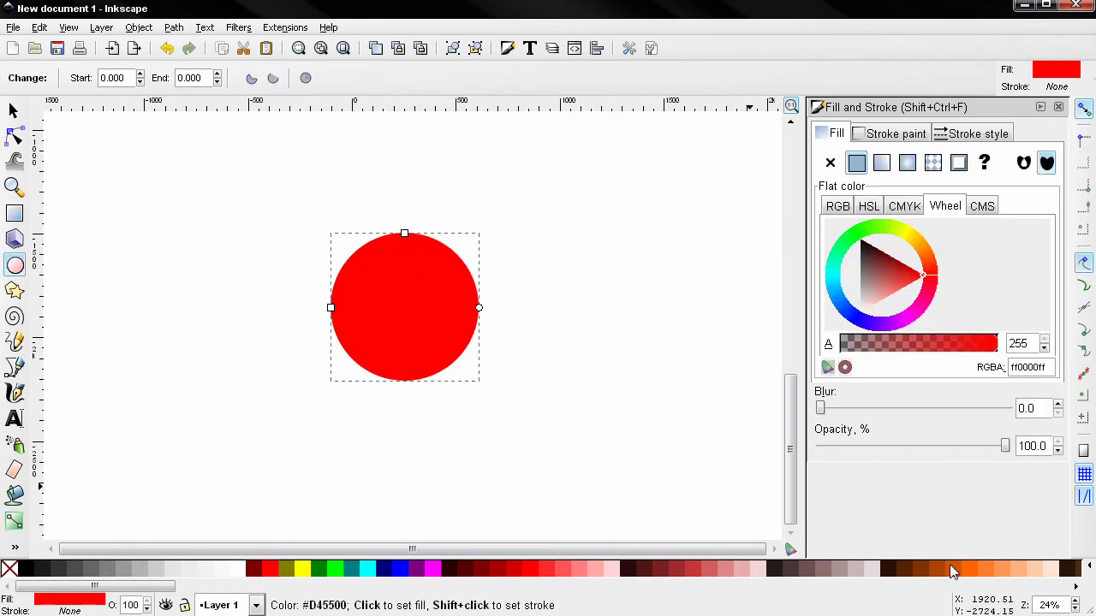
{"action": "left_click", "coordinate": [1000, 569]}
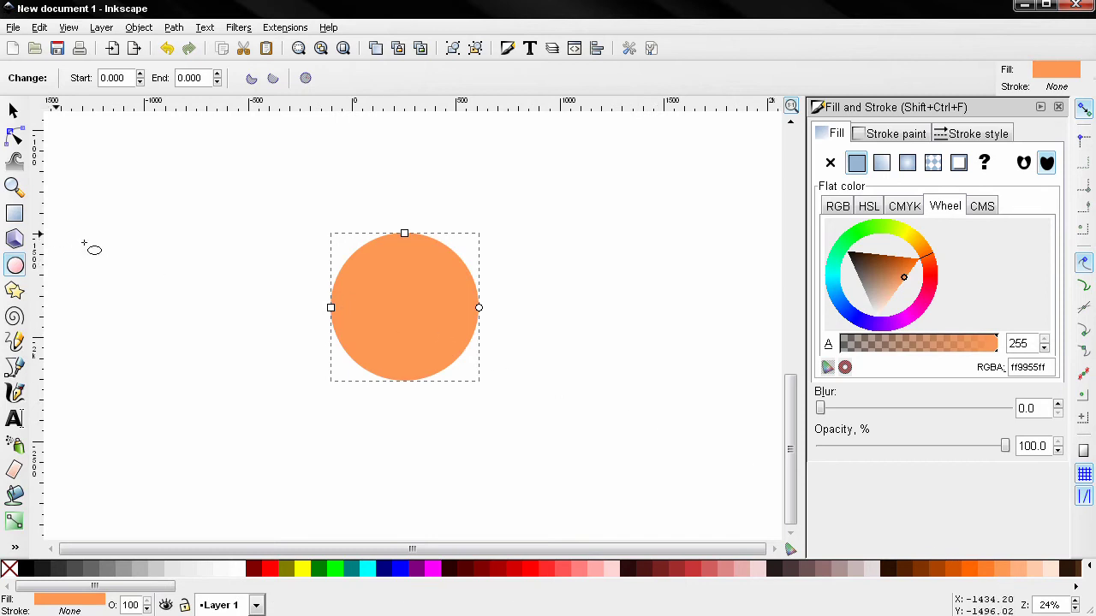
Add a small white circle at the face's upper left, resize it, and fill it teal
{"action": "left_click_drag", "start_coordinate": [362, 267], "coordinate": [393, 297]}
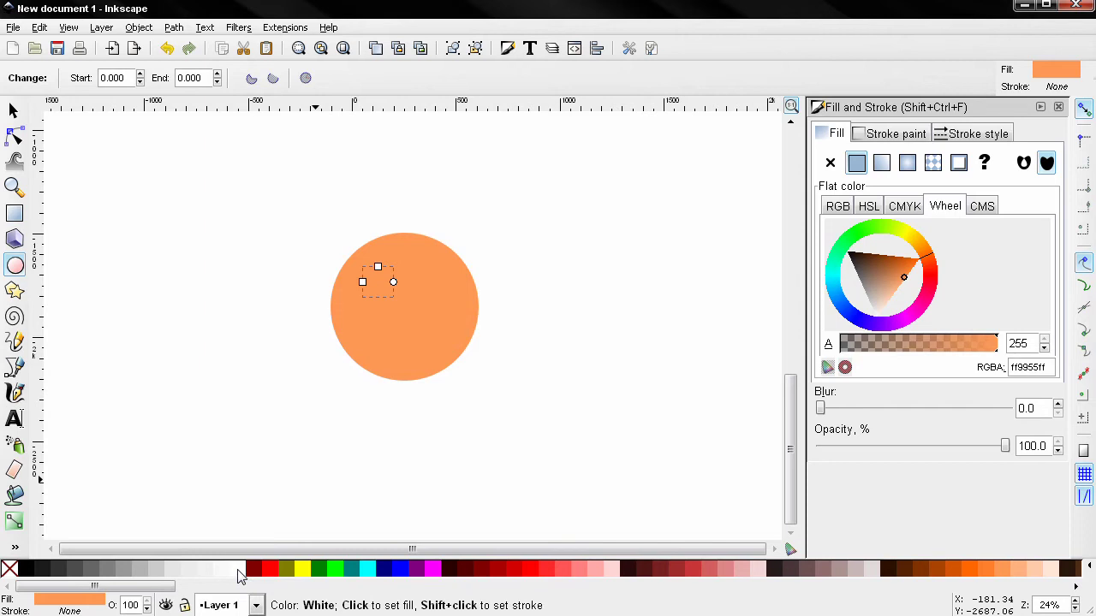
{"action": "left_click", "coordinate": [239, 570]}
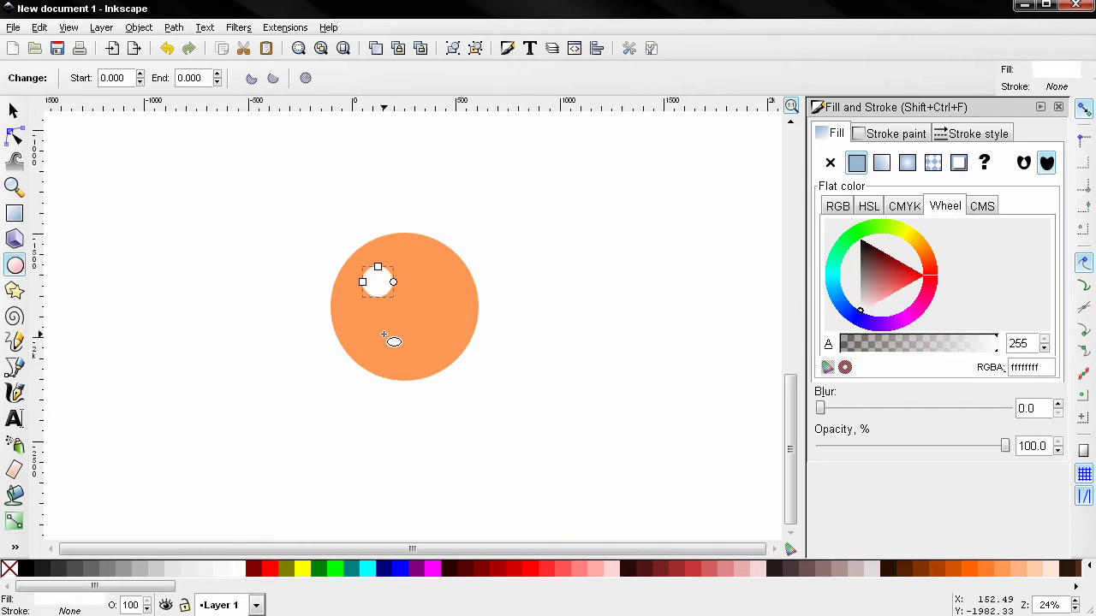
{"action": "key", "text": "F1"}
{"action": "left_click_drag", "start_coordinate": [398, 302], "coordinate": [406, 308]}
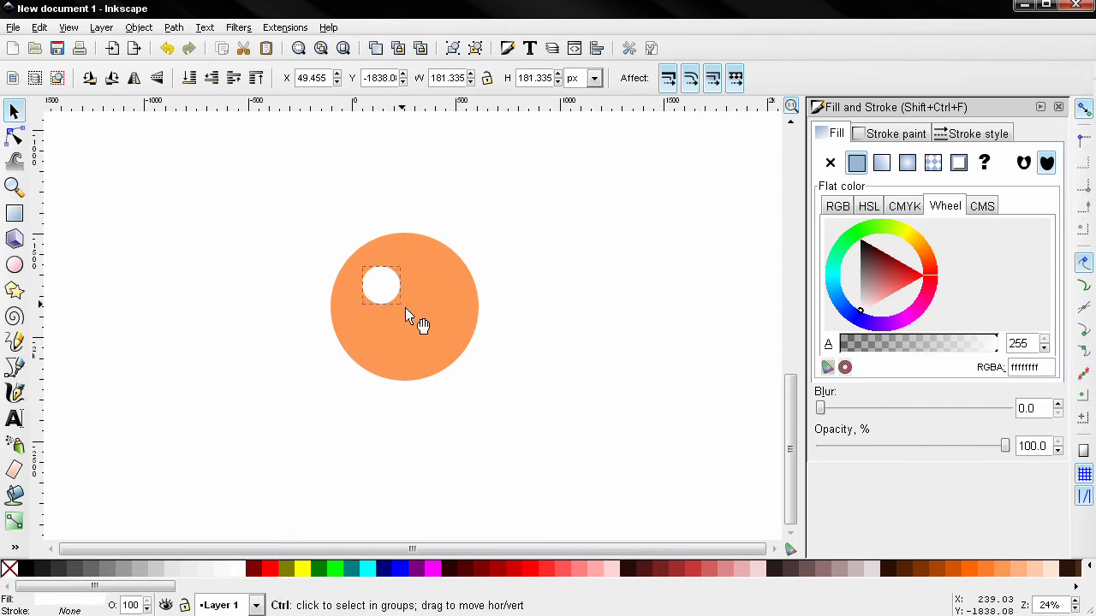
{"action": "key", "text": "Escape"}
{"action": "left_click", "coordinate": [391, 298]}
{"action": "left_click_drag", "start_coordinate": [407, 310], "coordinate": [399, 302]}
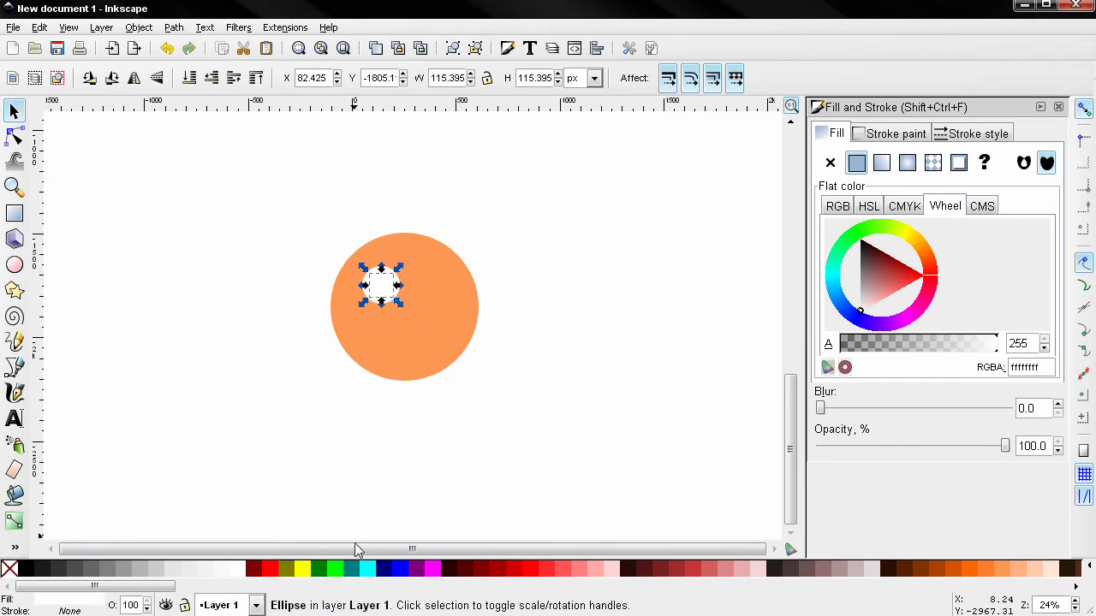
{"action": "left_click", "coordinate": [358, 569]}
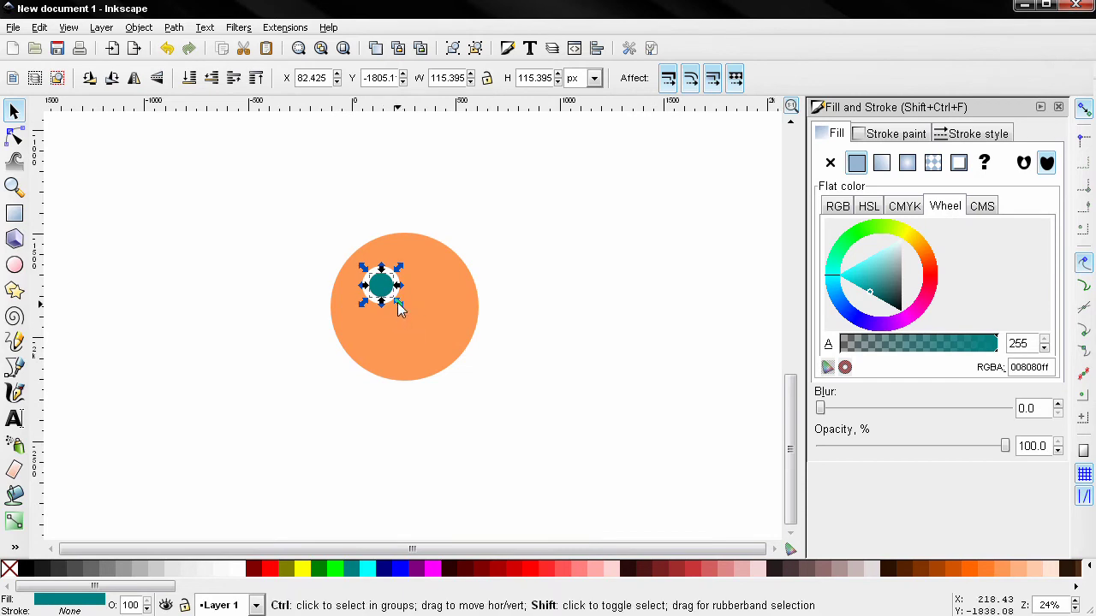
Shrink a copy of the small circle, make it black, and give it a radial gradient fill
{"action": "left_click_drag", "start_coordinate": [399, 303], "coordinate": [393, 297]}
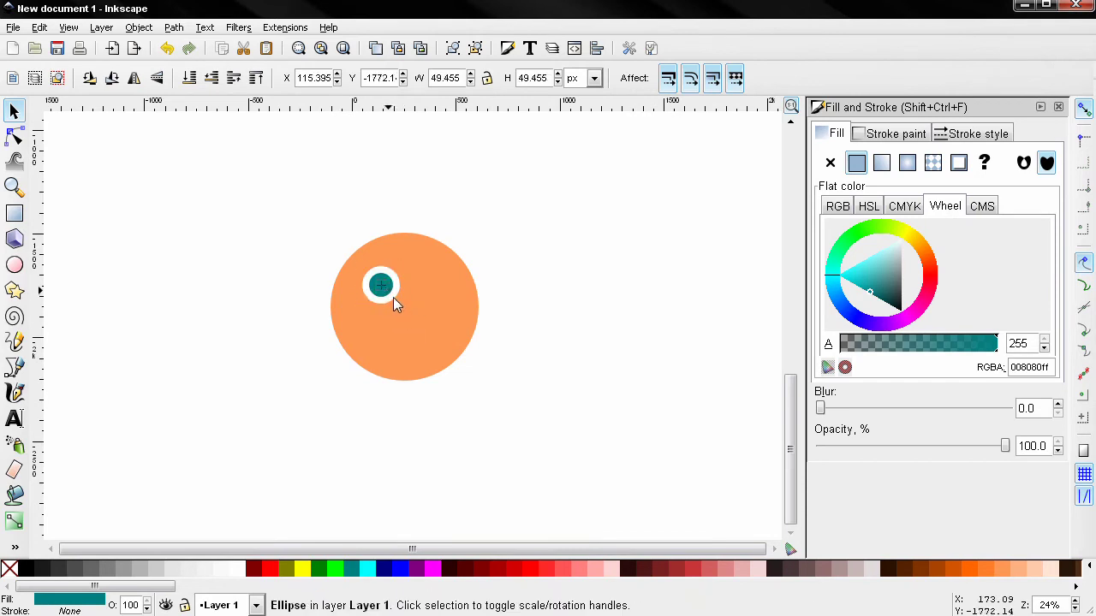
{"action": "left_click", "coordinate": [29, 568]}
{"action": "left_click_drag", "start_coordinate": [395, 298], "coordinate": [395, 305]}
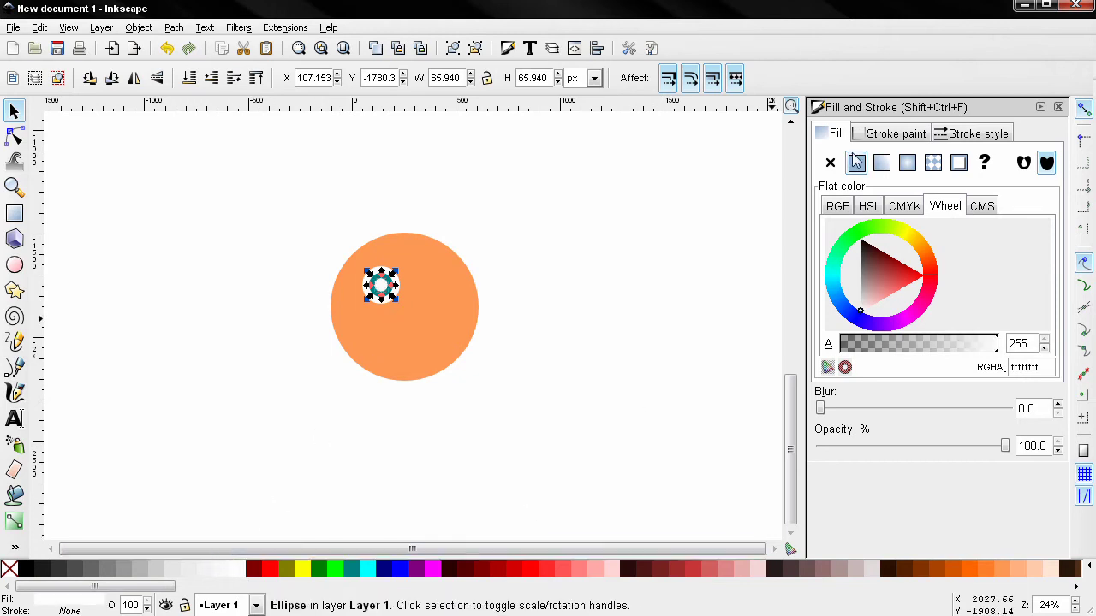
{"action": "left_click", "coordinate": [907, 163]}
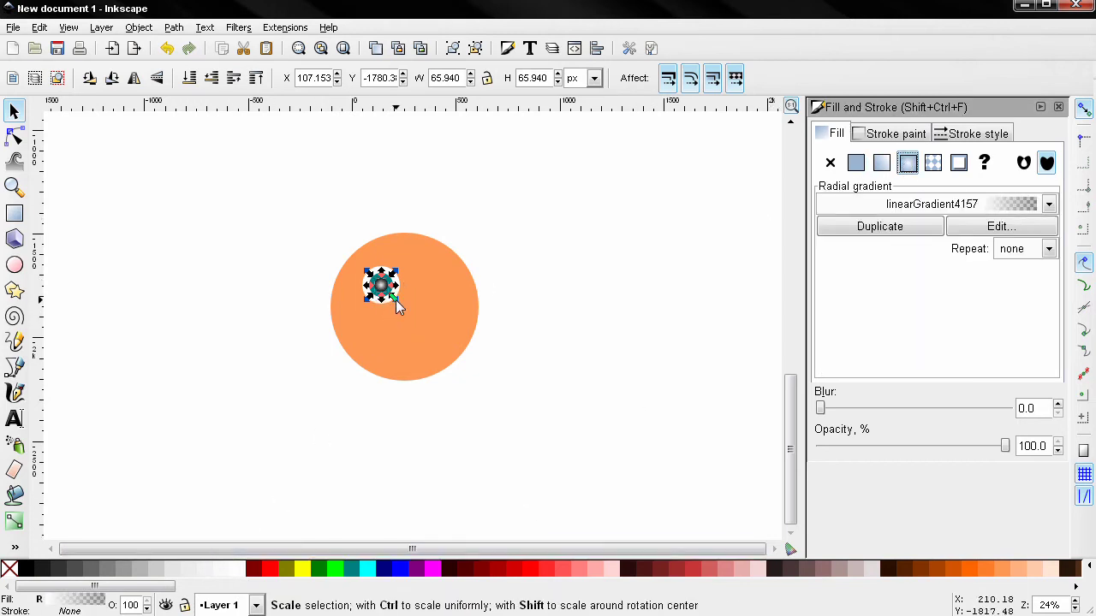
{"action": "left_click_drag", "start_coordinate": [396, 304], "coordinate": [393, 299]}
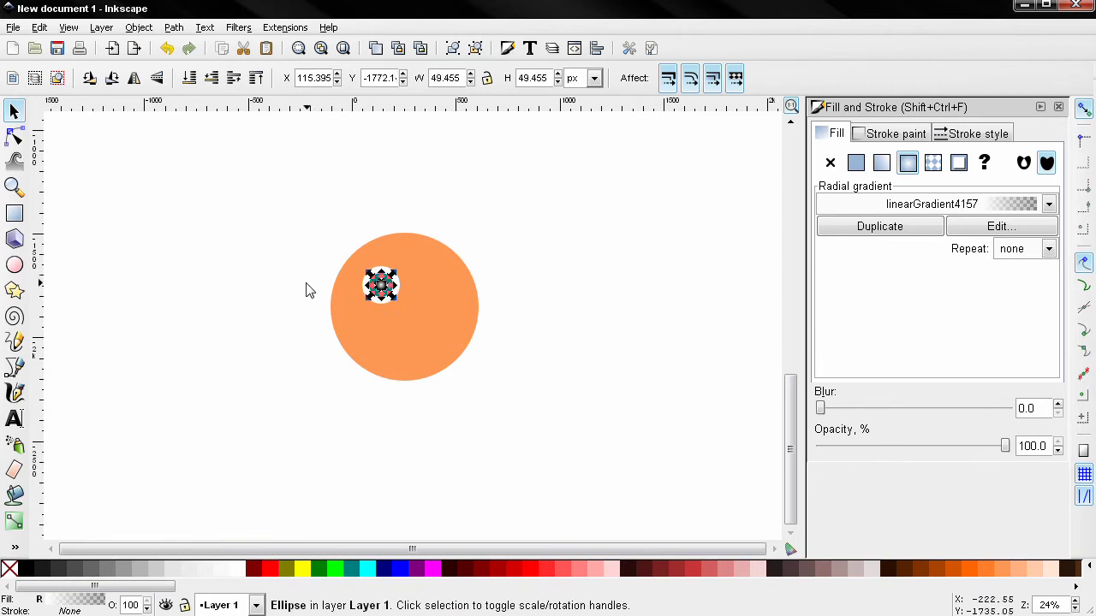
Proportionally shrink the black pupil to about two-thirds its size
{"action": "left_click", "coordinate": [306, 276]}
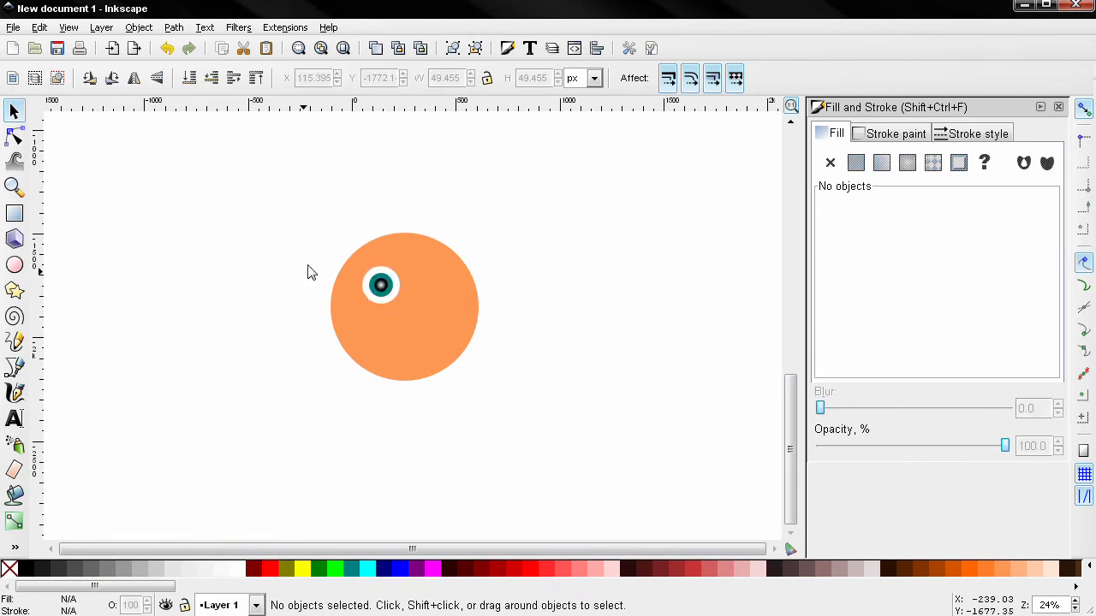
{"action": "left_click", "coordinate": [385, 293]}
{"action": "key", "text": "ctrl"}
{"action": "left_click_drag", "start_coordinate": [396, 299], "coordinate": [394, 296]}
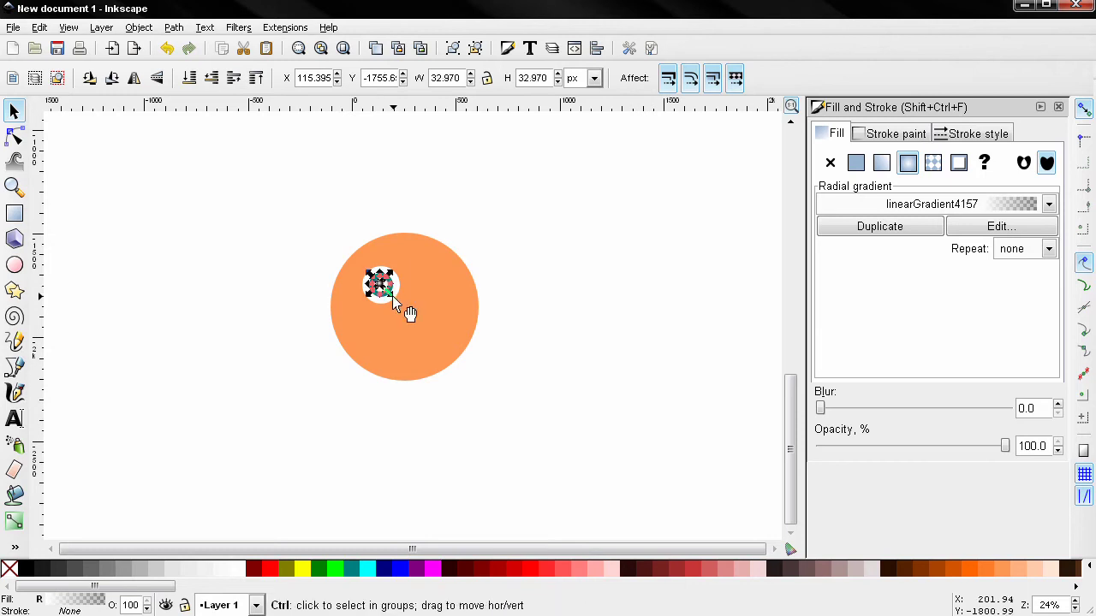
{"action": "left_click", "coordinate": [301, 296]}
{"action": "left_click", "coordinate": [383, 299]}
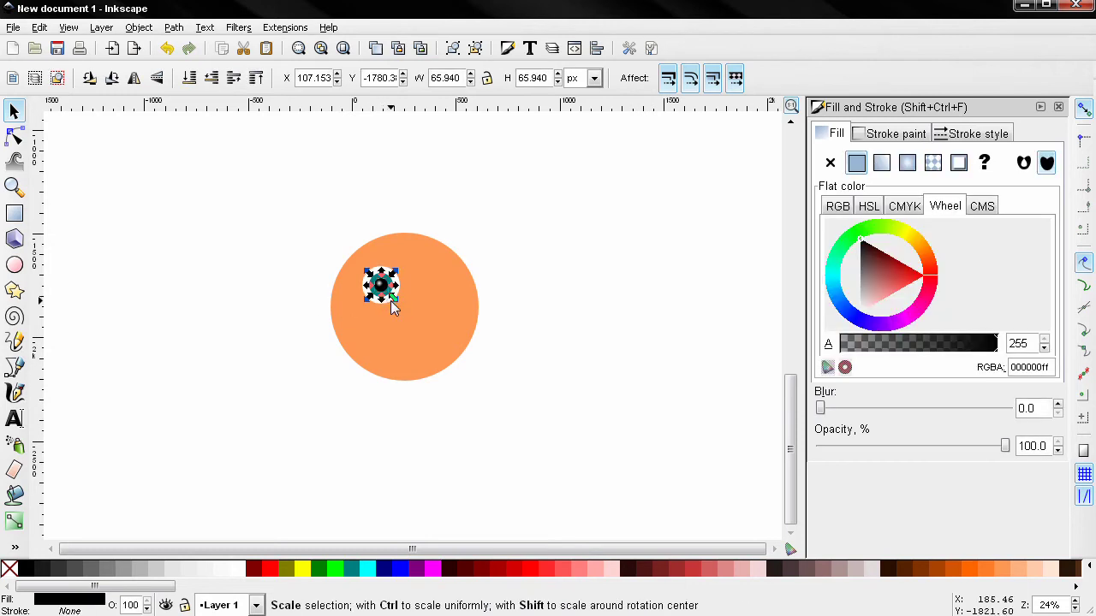
{"action": "left_click", "coordinate": [305, 289]}
{"action": "scroll", "coordinate": [345, 286], "scroll_direction": "up", "scroll_amount": 2}
Move the eye slightly down on the face
{"action": "left_click", "coordinate": [393, 310]}
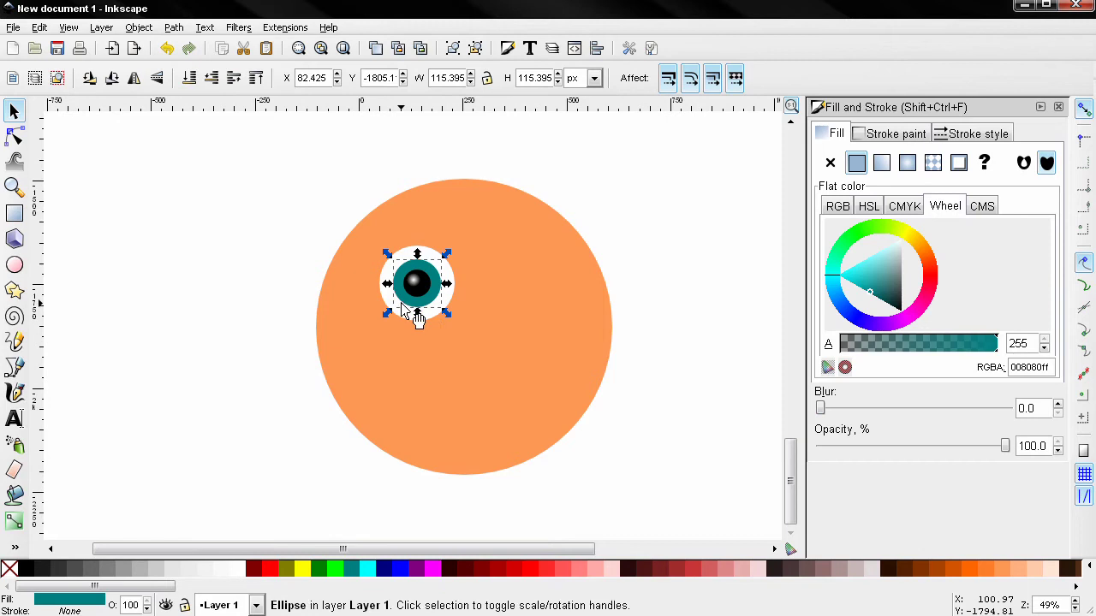
{"action": "left_click_drag", "start_coordinate": [448, 319], "coordinate": [443, 309]}
{"action": "left_click", "coordinate": [434, 312], "text": "ctrl"}
{"action": "left_click", "coordinate": [277, 255]}
Select all parts of the eye and drag a copy to the face's right side
{"action": "left_click_drag", "start_coordinate": [292, 239], "coordinate": [492, 338]}
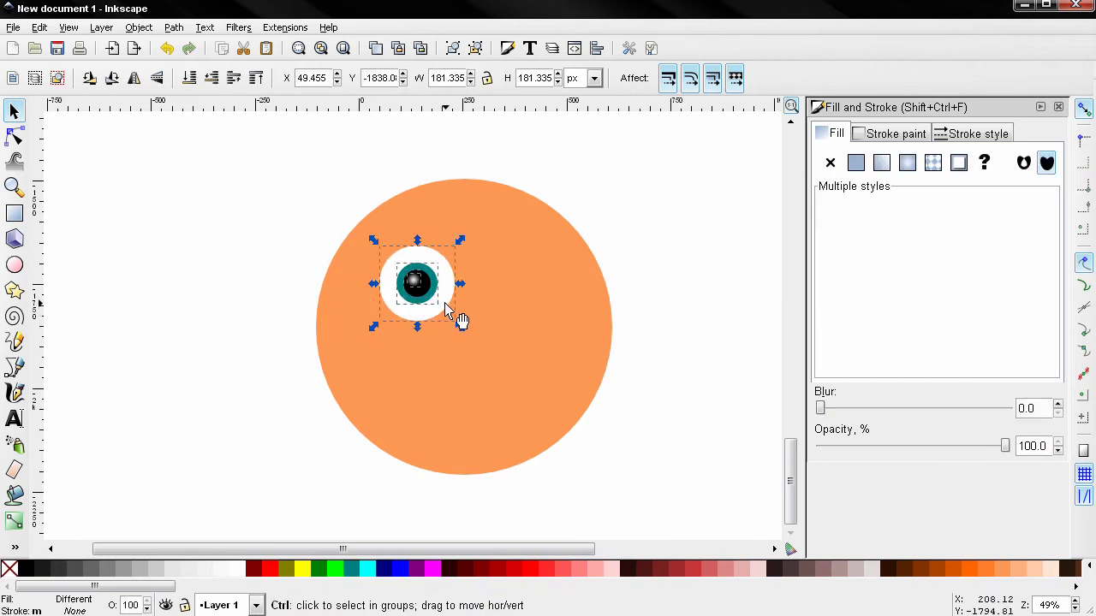
{"action": "left_click_drag", "start_coordinate": [445, 303], "coordinate": [575, 307]}
{"action": "left_click", "coordinate": [574, 307]}
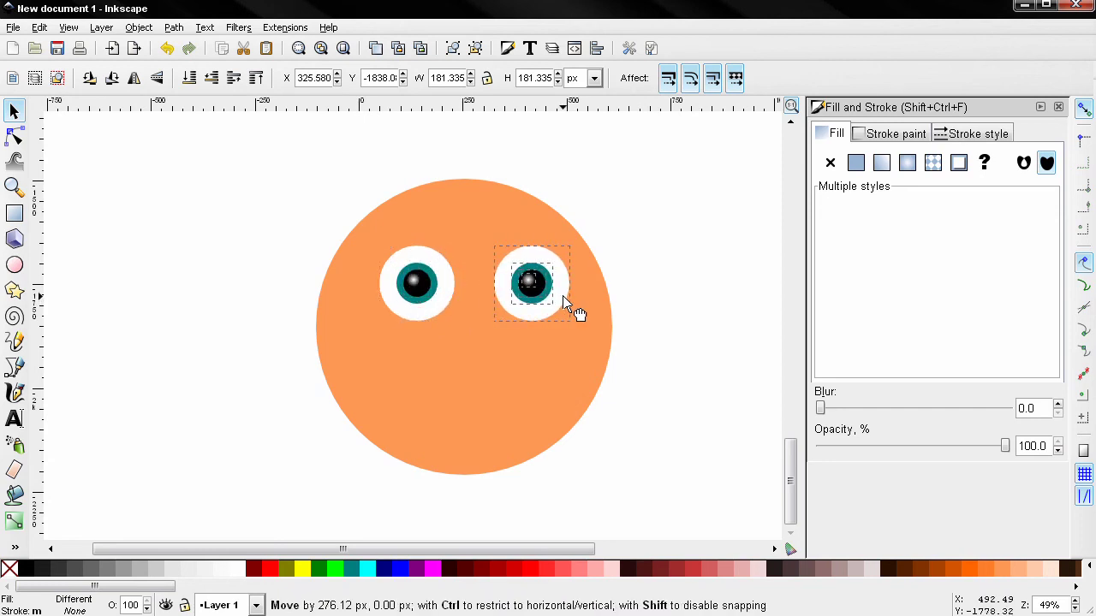
{"action": "left_click", "coordinate": [217, 247]}
{"action": "scroll", "coordinate": [249, 243], "scroll_direction": "down", "scroll_amount": 1, "text": "ctrl"}
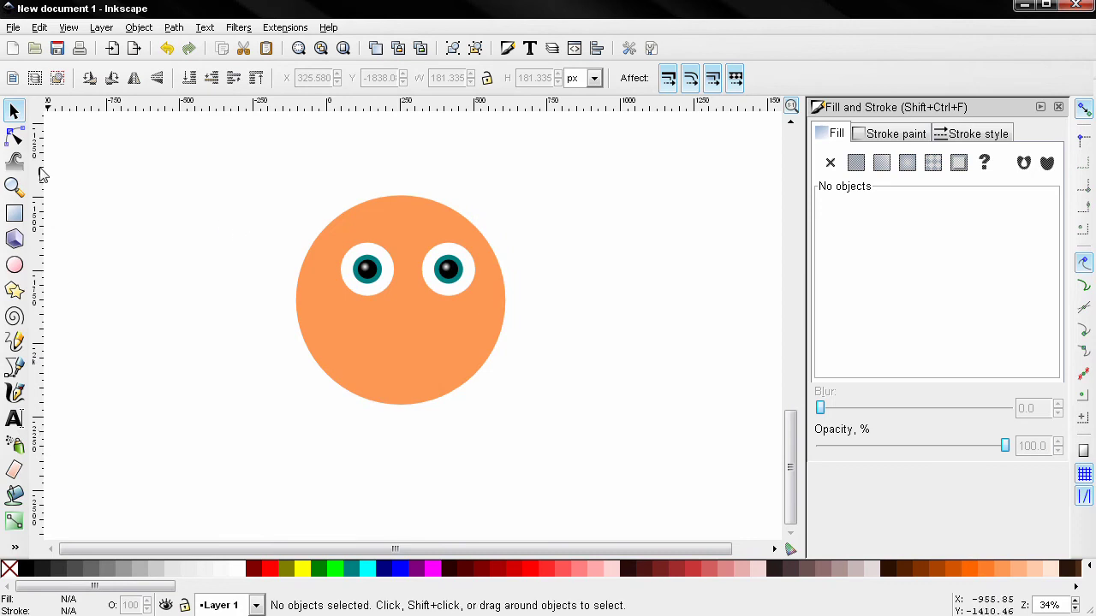
With the Node tool, select all head nodes and insert extra nodes twice
{"action": "left_click", "coordinate": [13, 137]}
{"action": "left_click", "coordinate": [327, 332]}
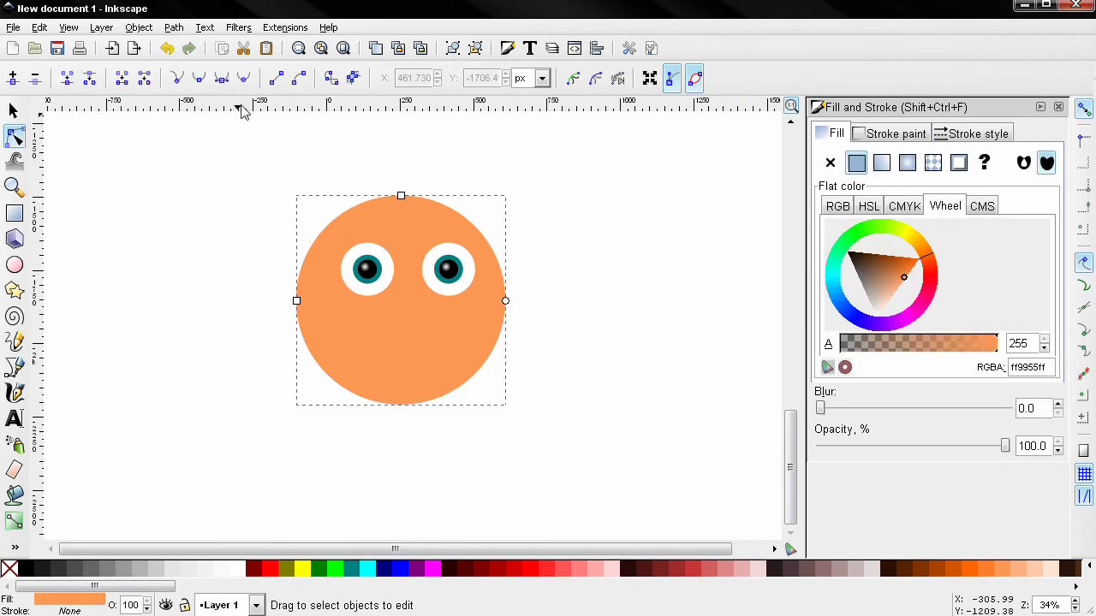
{"action": "left_click_drag", "start_coordinate": [204, 135], "coordinate": [549, 469]}
{"action": "left_click", "coordinate": [13, 78]}
{"action": "left_click", "coordinate": [13, 78]}
{"action": "scroll", "coordinate": [205, 228], "scroll_direction": "down", "scroll_amount": 1}
Drag the head's two upper nodes straight up into pointed ears, then recentre the view
{"action": "left_click", "coordinate": [291, 224]}
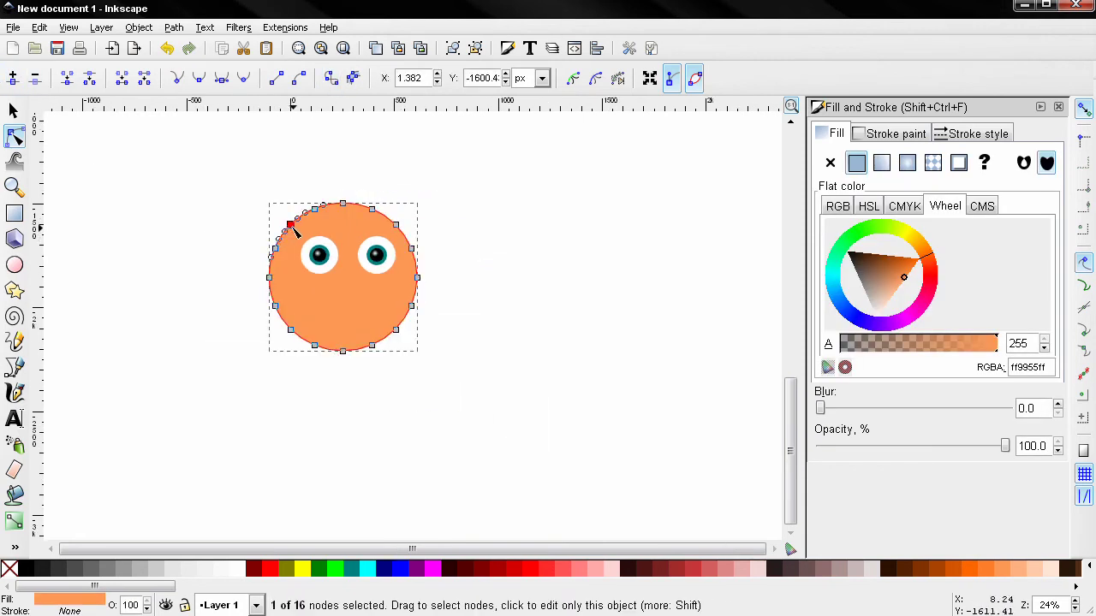
{"action": "left_click", "coordinate": [396, 226], "text": "shift"}
{"action": "left_click_drag", "start_coordinate": [396, 226], "coordinate": [399, 169]}
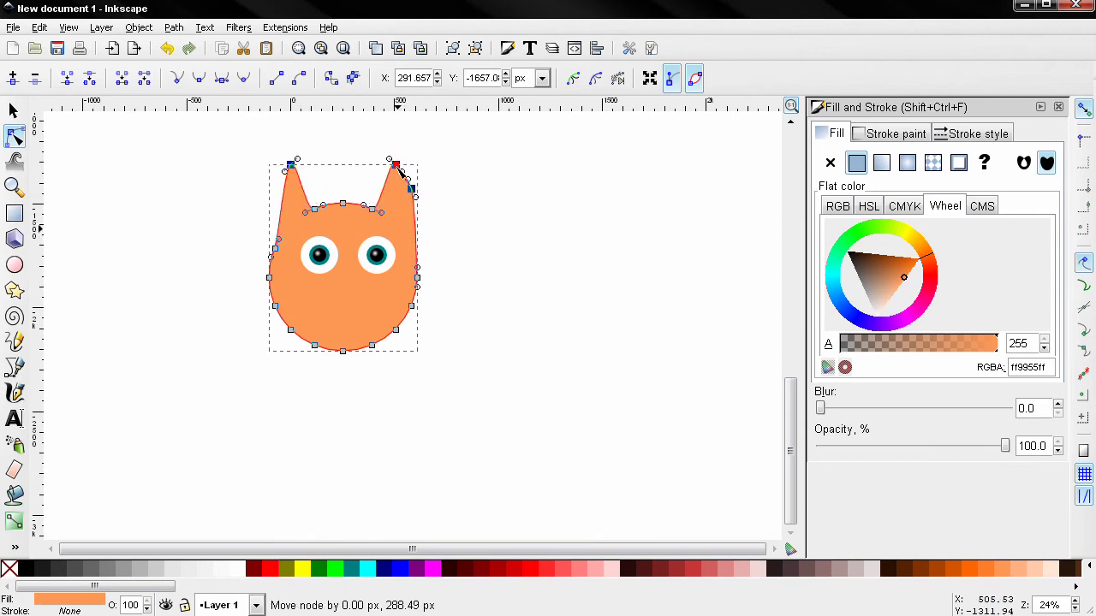
{"action": "key", "text": "ctrl+z"}
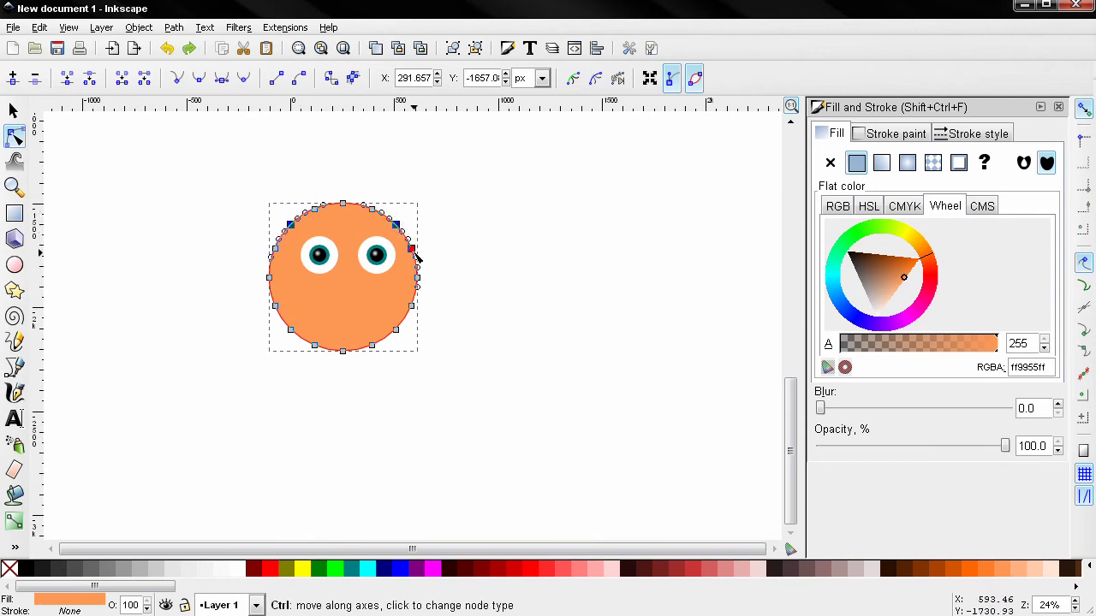
{"action": "left_click_drag", "start_coordinate": [396, 225], "coordinate": [396, 158]}
{"action": "left_click", "coordinate": [489, 269]}
{"action": "left_click_drag", "start_coordinate": [489, 269], "coordinate": [568, 306]}
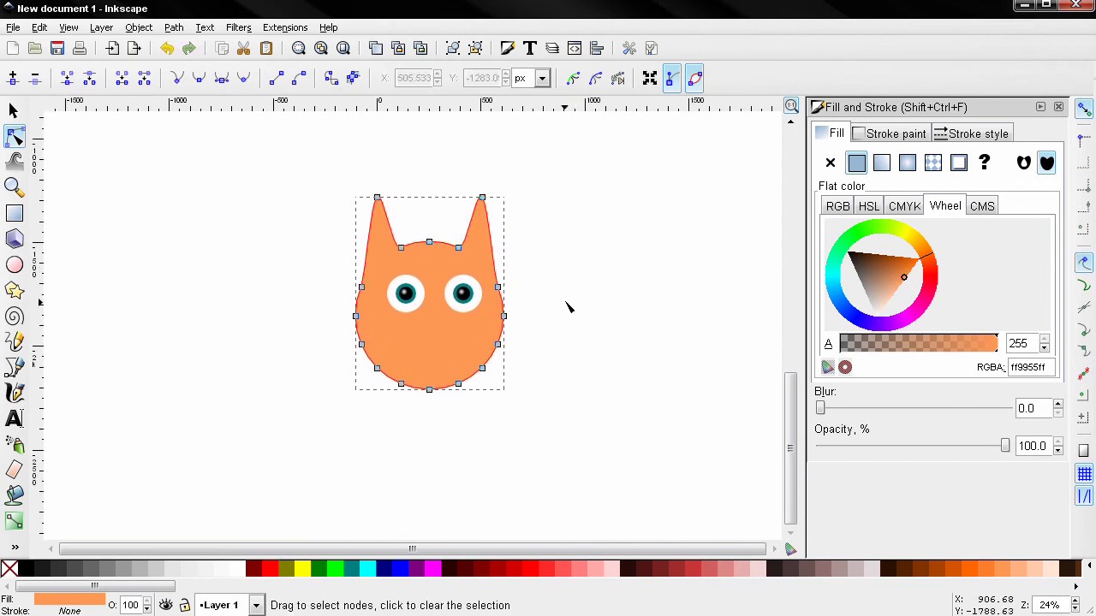
{"action": "scroll", "coordinate": [567, 306], "scroll_direction": "up", "scroll_amount": 1, "text": "ctrl"}
{"action": "left_click", "coordinate": [561, 306]}
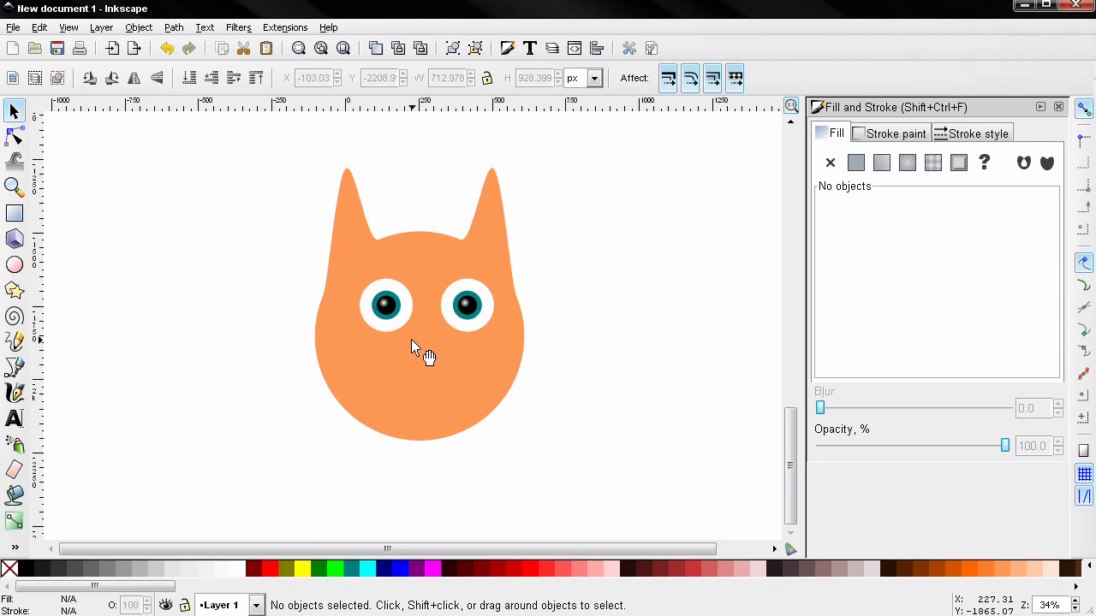
Draw a wide white oval mouth, 297.246 by 72.854 px, on the lower face
{"action": "left_click", "coordinate": [14, 265]}
{"action": "left_click_drag", "start_coordinate": [379, 388], "coordinate": [466, 409]}
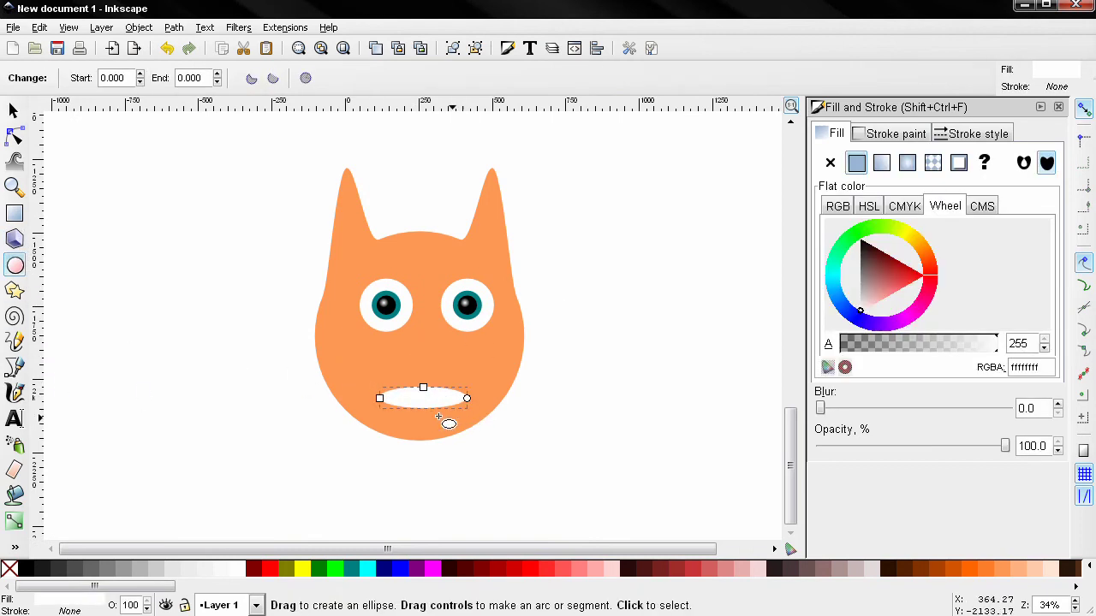
{"action": "key", "text": "Escape"}
{"action": "key", "text": "F1"}
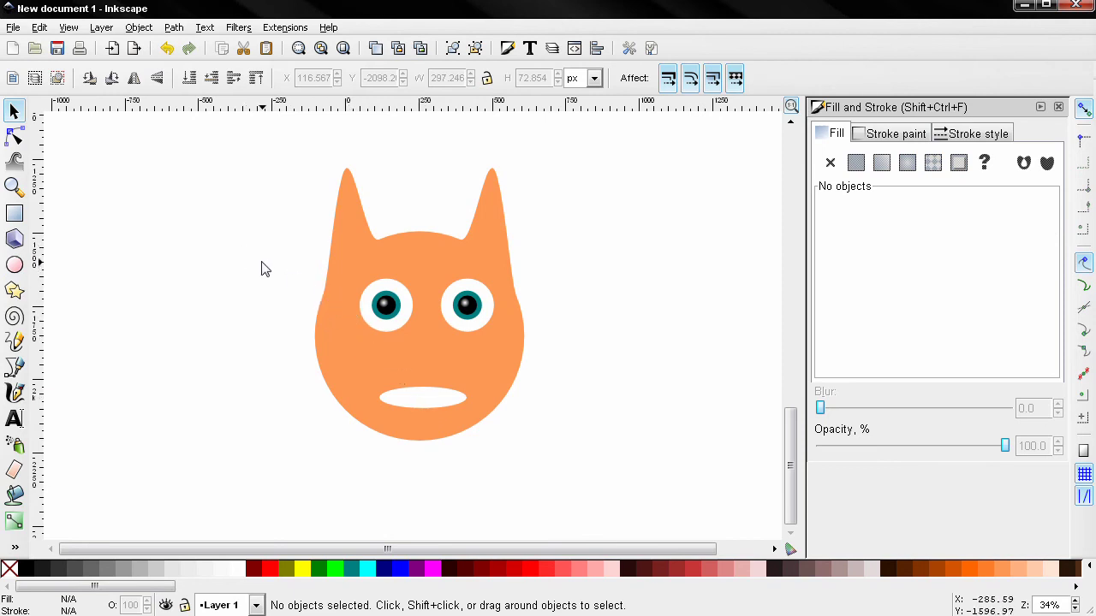
Group the left eye's three ellipses, then group the right eye's three ellipses
{"action": "left_click_drag", "start_coordinate": [269, 260], "coordinate": [411, 331]}
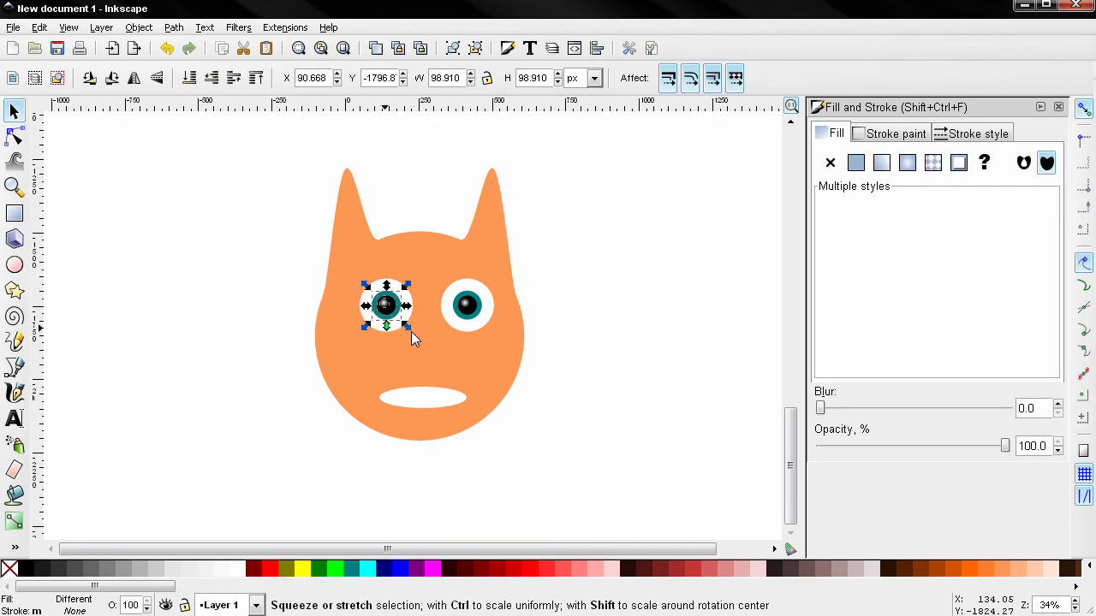
{"action": "left_click", "coordinate": [272, 314]}
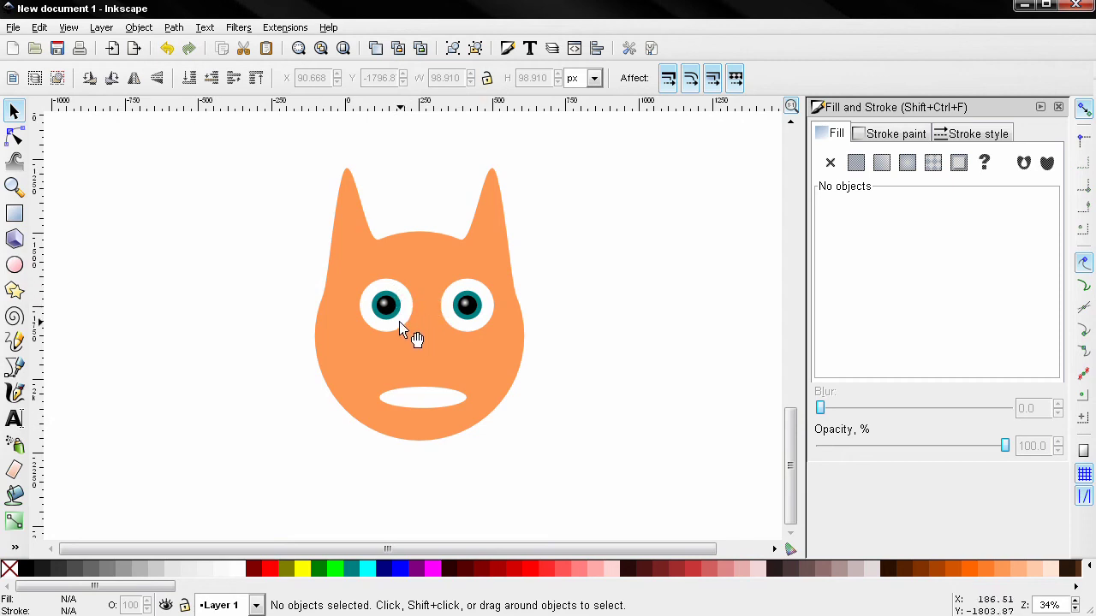
{"action": "left_click_drag", "start_coordinate": [294, 282], "coordinate": [415, 330]}
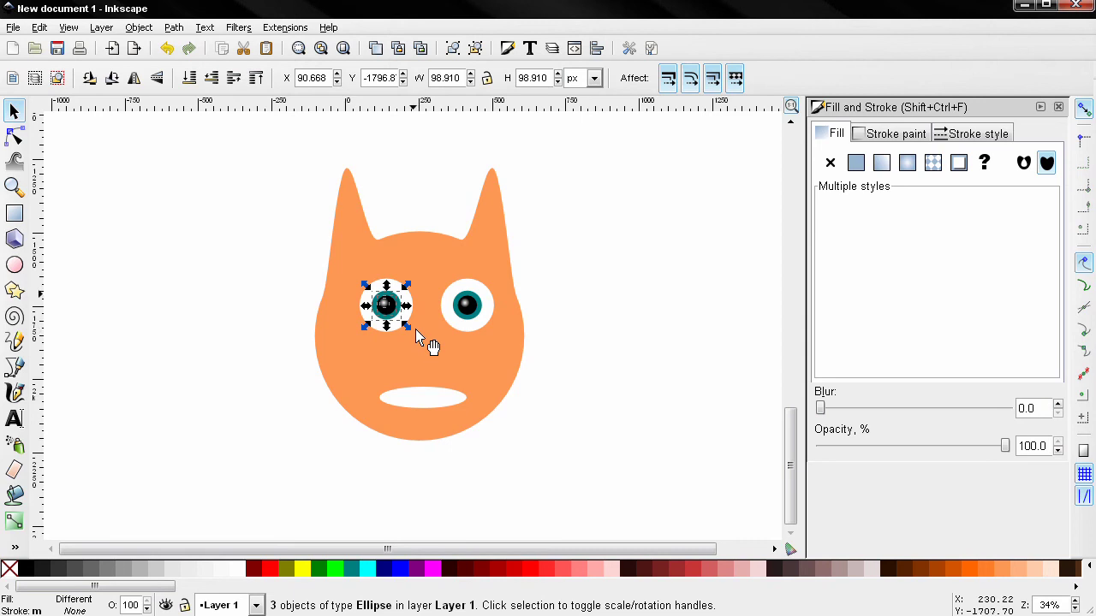
{"action": "left_click", "coordinate": [453, 48]}
{"action": "left_click_drag", "start_coordinate": [553, 365], "coordinate": [452, 273]}
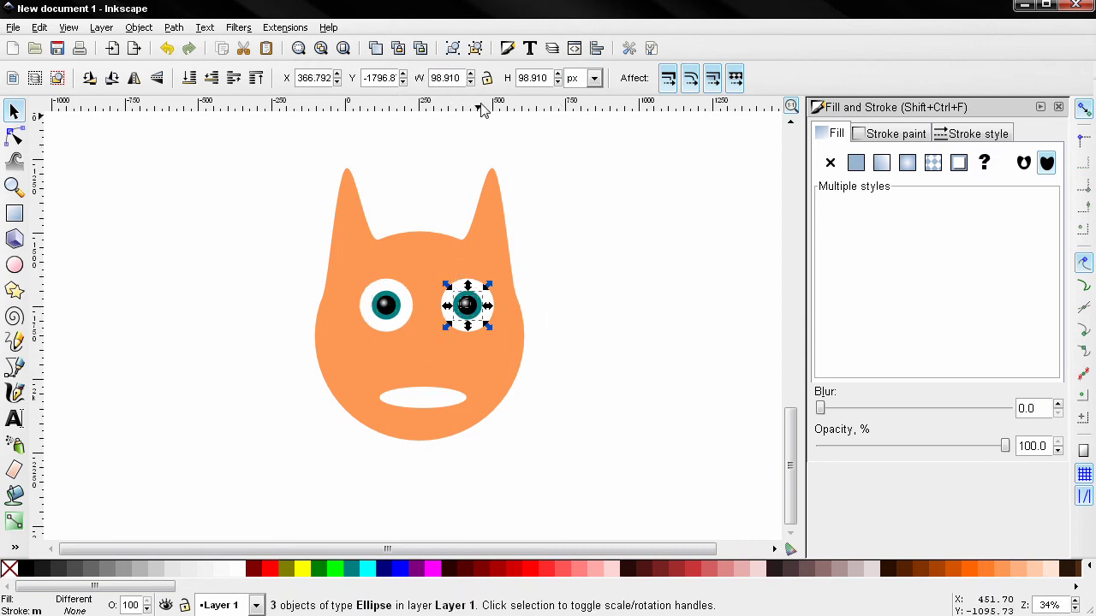
{"action": "left_click", "coordinate": [452, 48]}
Nudge both eye groups into place, then select every part of the cat
{"action": "left_click", "coordinate": [307, 306]}
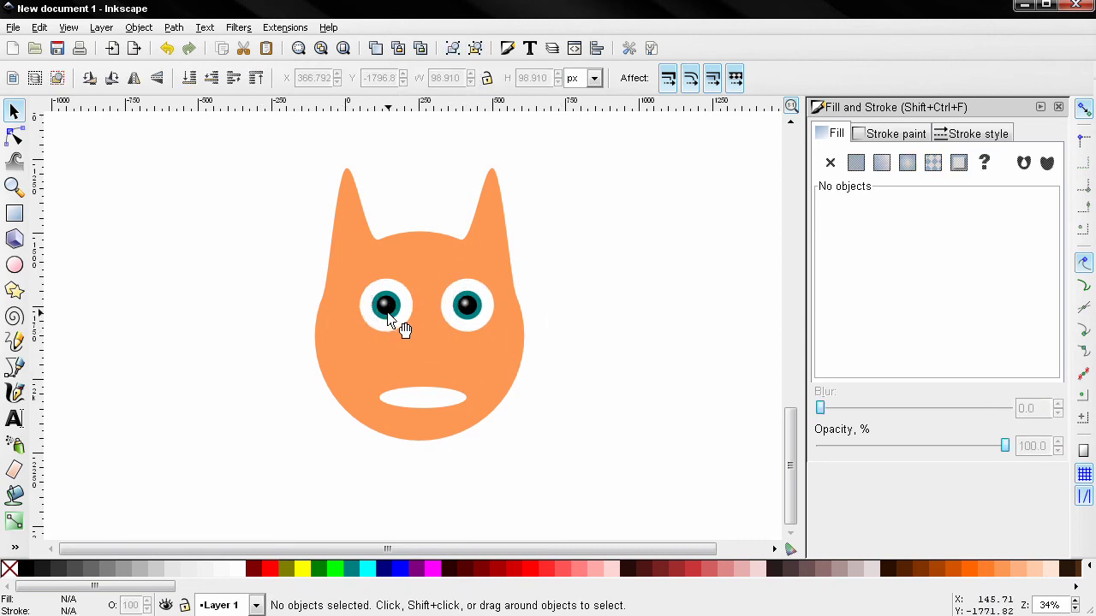
{"action": "left_click_drag", "start_coordinate": [388, 315], "coordinate": [391, 324]}
{"action": "left_click", "coordinate": [391, 325]}
{"action": "left_click_drag", "start_coordinate": [469, 307], "coordinate": [475, 304]}
{"action": "left_click", "coordinate": [475, 304]}
{"action": "left_click_drag", "start_coordinate": [389, 312], "coordinate": [392, 299]}
{"action": "left_click", "coordinate": [392, 300]}
{"action": "left_click", "coordinate": [473, 309]}
{"action": "left_click_drag", "start_coordinate": [470, 310], "coordinate": [468, 315]}
{"action": "left_click", "coordinate": [467, 315]}
{"action": "left_click", "coordinate": [267, 258]}
{"action": "left_click_drag", "start_coordinate": [266, 136], "coordinate": [572, 476]}
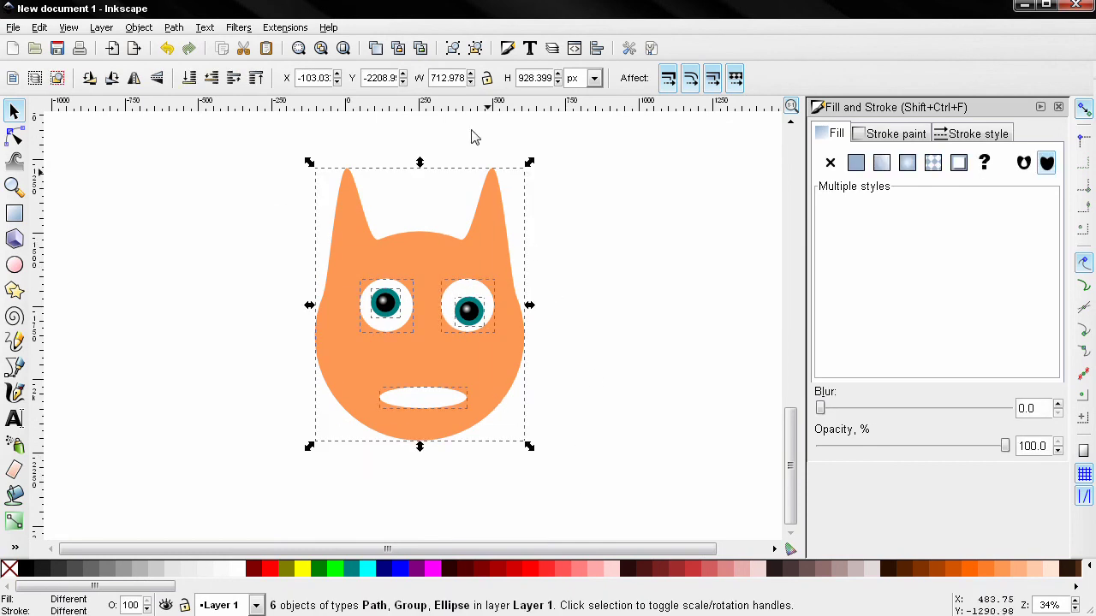
Group all the cat's parts, nudge the group left, and enlarge it slightly
{"action": "left_click", "coordinate": [453, 49]}
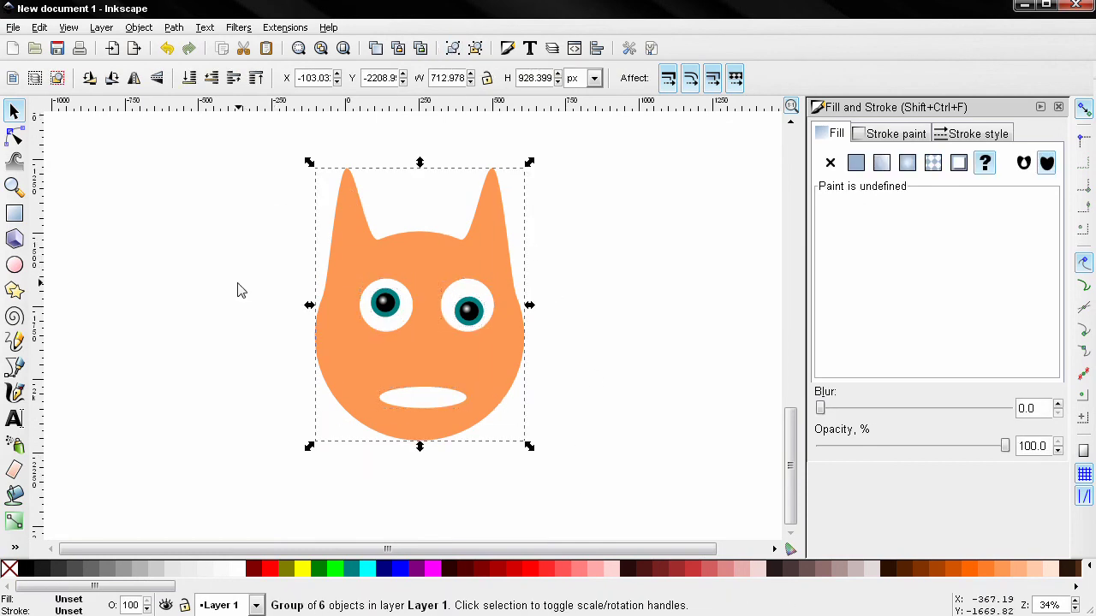
{"action": "mouse_move", "coordinate": [445, 361]}
{"action": "left_mouse_down"}
{"action": "mouse_move", "coordinate": [338, 351]}
{"action": "mouse_move", "coordinate": [436, 353]}
{"action": "left_mouse_up"}
{"action": "left_click_drag", "start_coordinate": [521, 439], "coordinate": [591, 481]}
{"action": "left_click", "coordinate": [595, 408]}
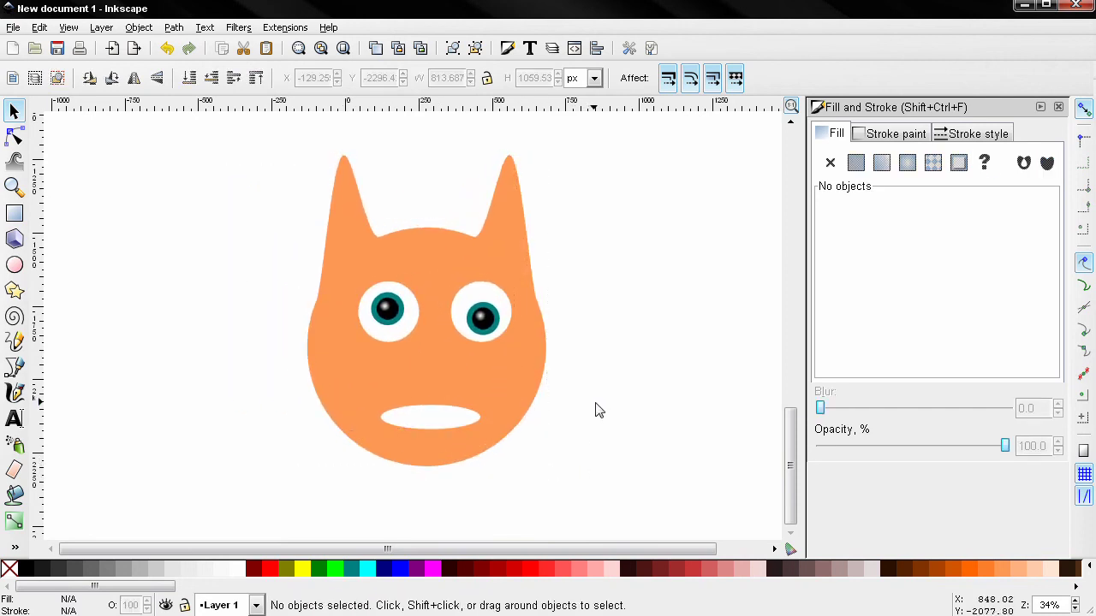
Ungroup the cat, then shift the right eye up-left and the left eye down-left
{"action": "left_click", "coordinate": [486, 351]}
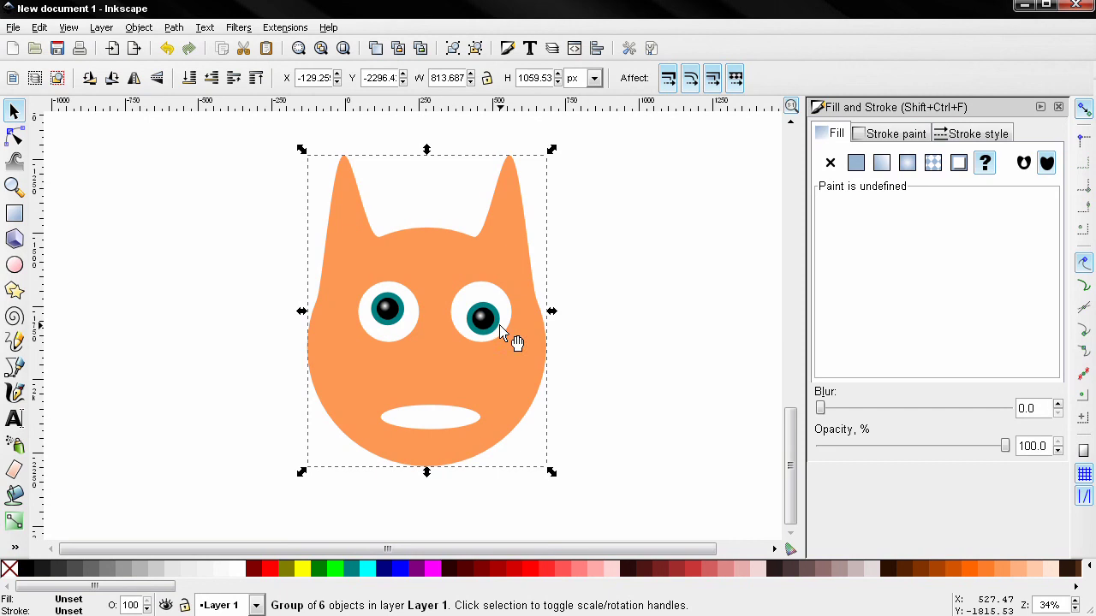
{"action": "left_click", "coordinate": [476, 49]}
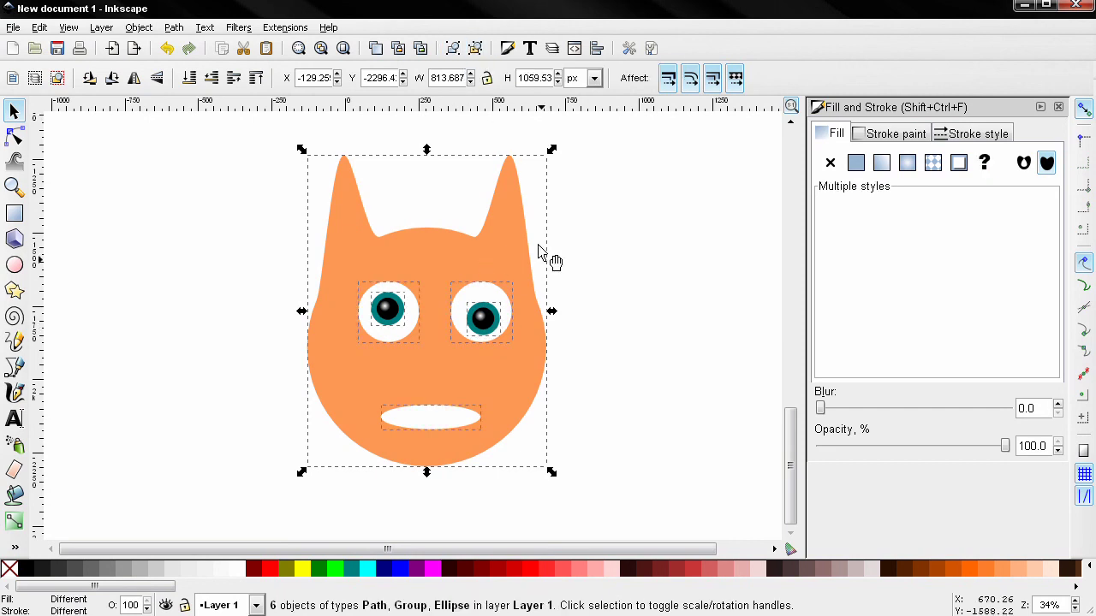
{"action": "left_click", "coordinate": [561, 334]}
{"action": "left_click_drag", "start_coordinate": [485, 314], "coordinate": [480, 300]}
{"action": "left_click_drag", "start_coordinate": [390, 315], "coordinate": [383, 322]}
{"action": "left_click", "coordinate": [604, 318]}
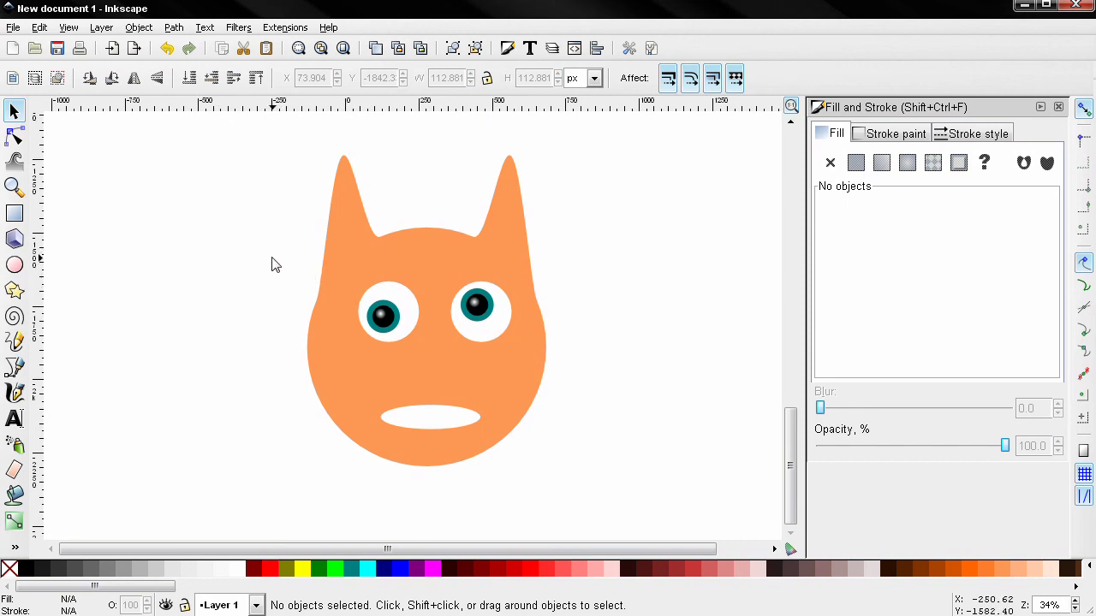
{"action": "key", "text": "ctrl"}
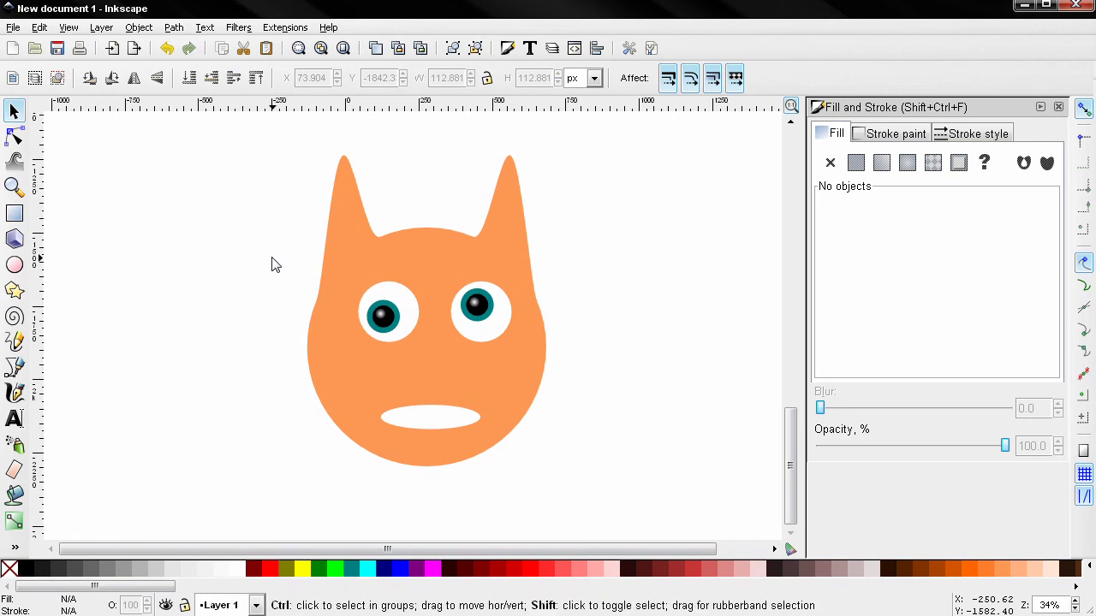